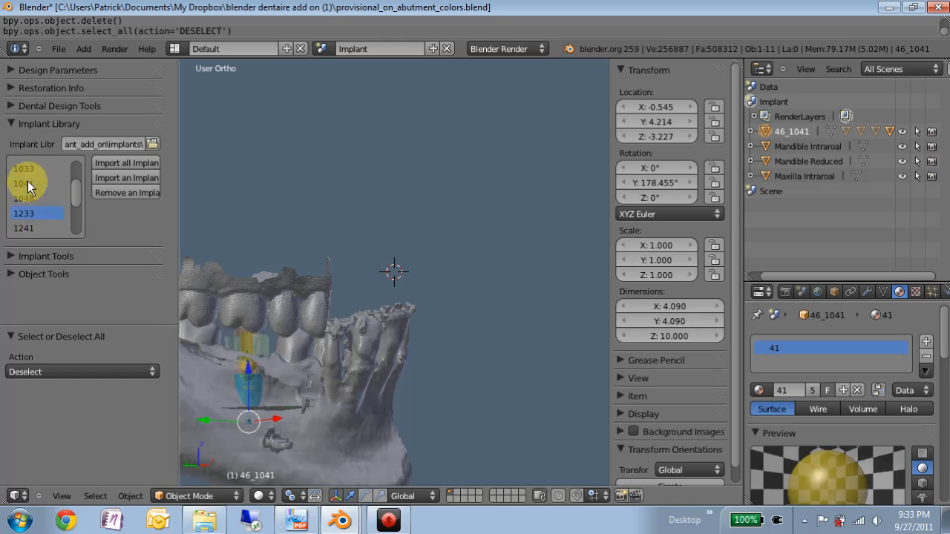
Step: Try placing implant 1233 from the implant library in edentulous space 45 at the 3D cursor
click(45, 257)
scroll(90, 252, down, 6)
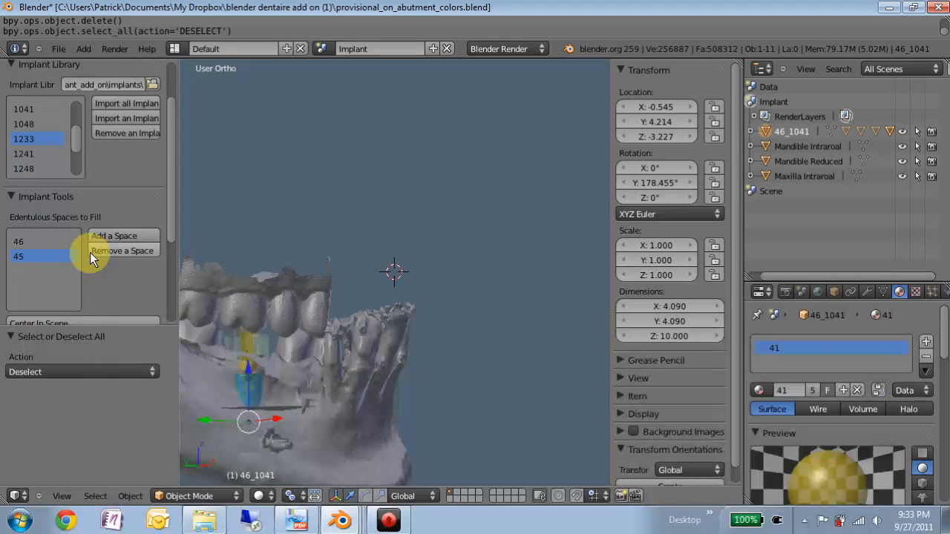
click(37, 258)
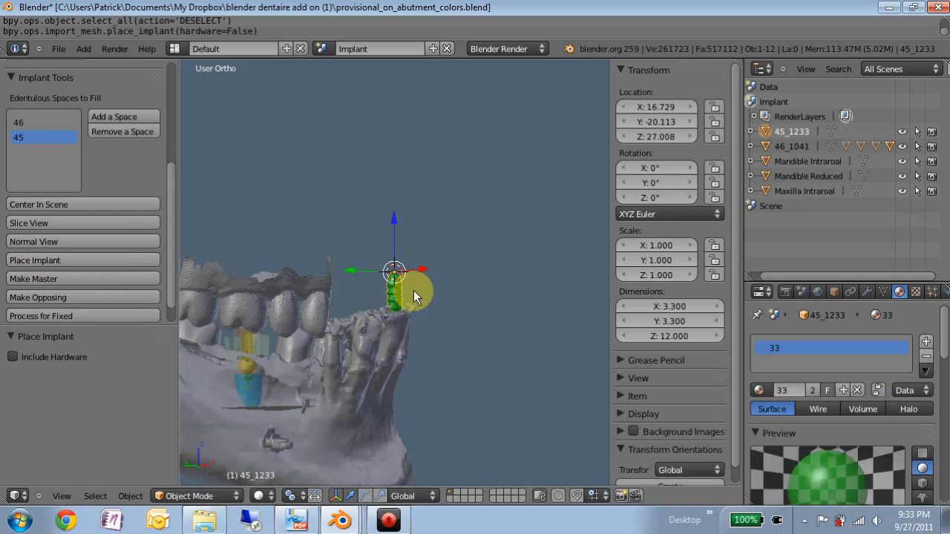
key(ctrl+z)
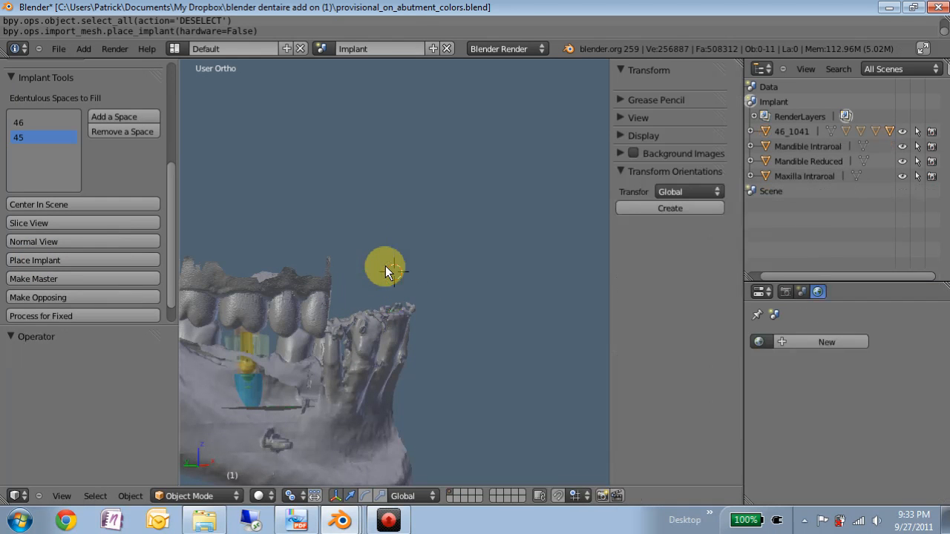
Step: Try placing implant 1241 from the implant library in edentulous space 45
scroll(164, 190, up, 4)
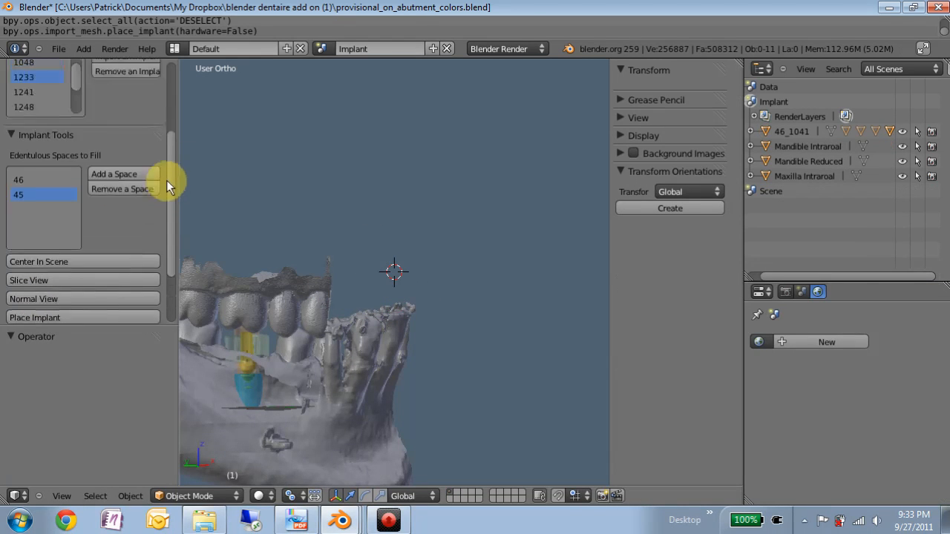
click(25, 160)
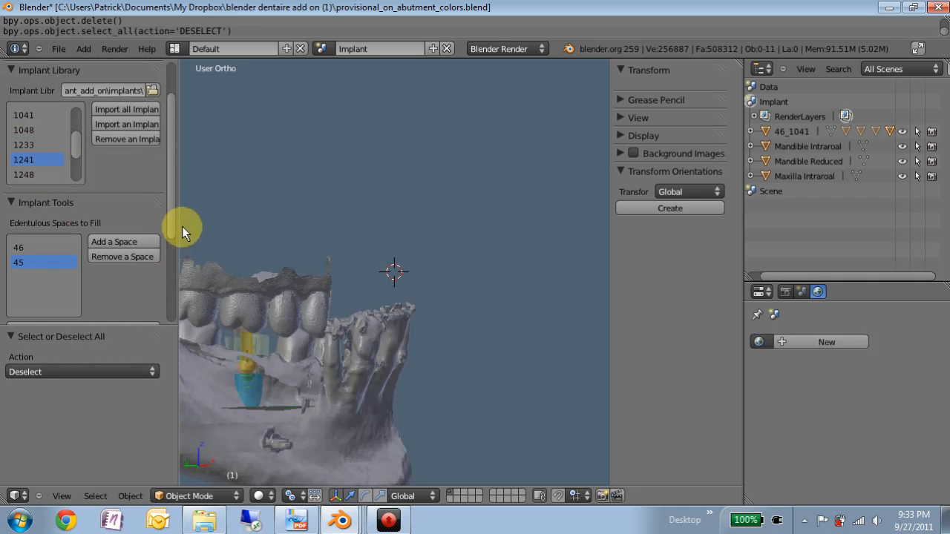
scroll(170, 219, down, 4)
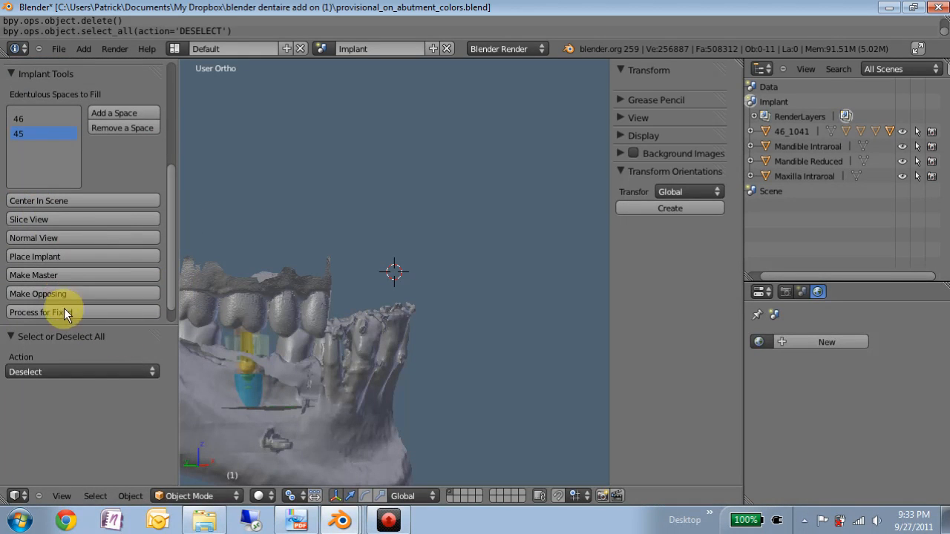
click(57, 256)
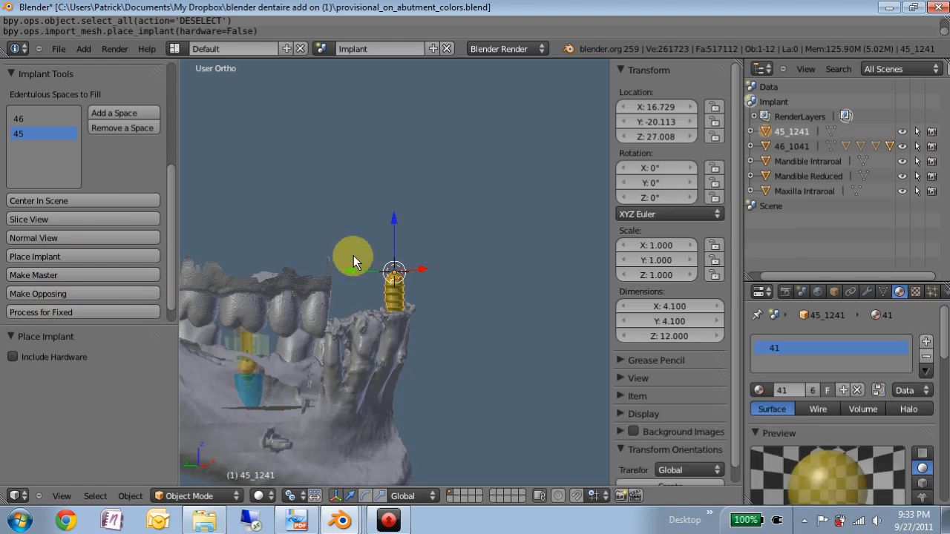
key(ctrl+z)
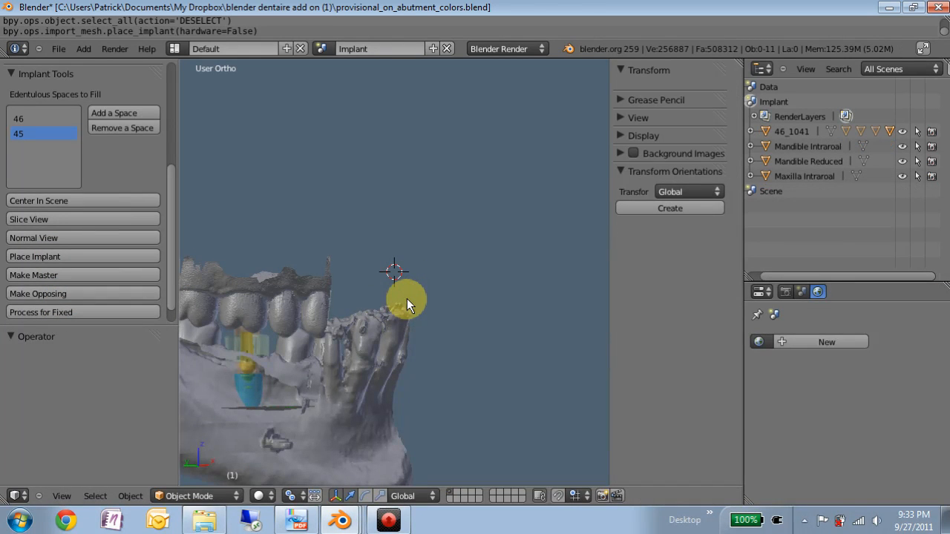
Step: Choose edentulous space 46 and make the Mandible Intraoral scan the master model
click(18, 119)
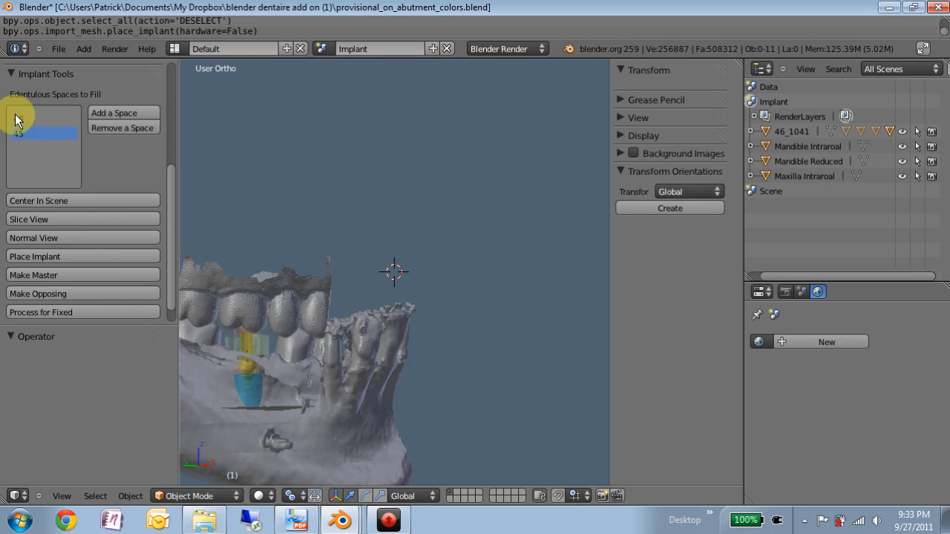
right_click(289, 372)
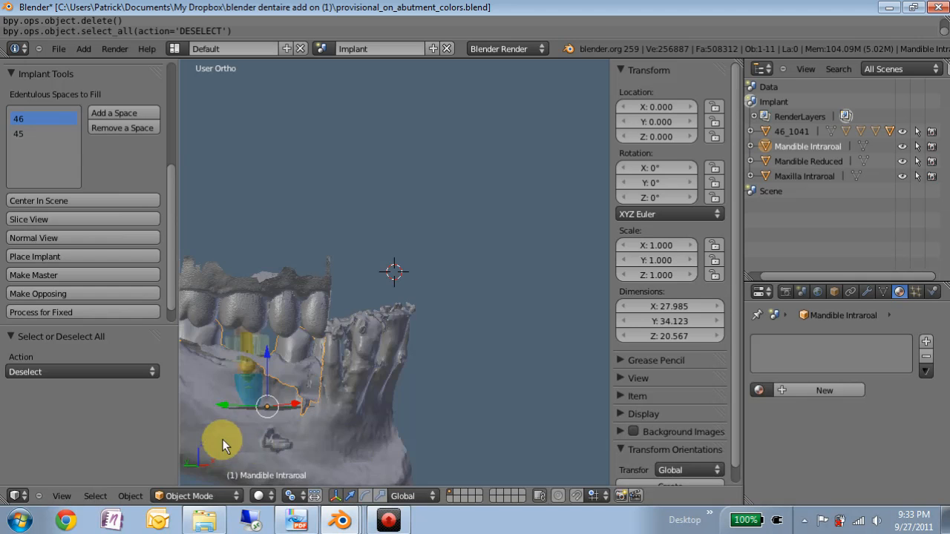
shift+middle_drag(222, 441, 374, 303)
scroll(499, 221, up, 2)
middle_drag(566, 170, 392, 248)
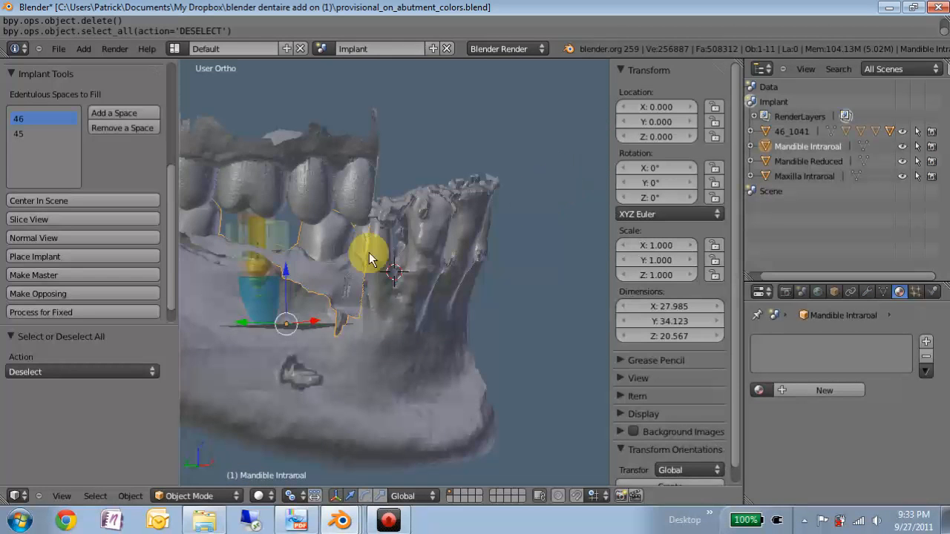
middle_drag(217, 304, 470, 207)
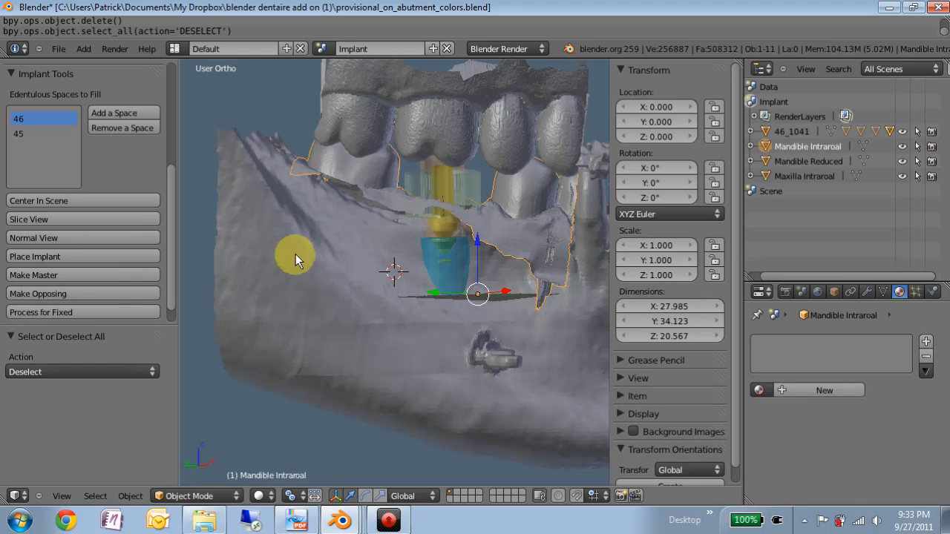
click(36, 275)
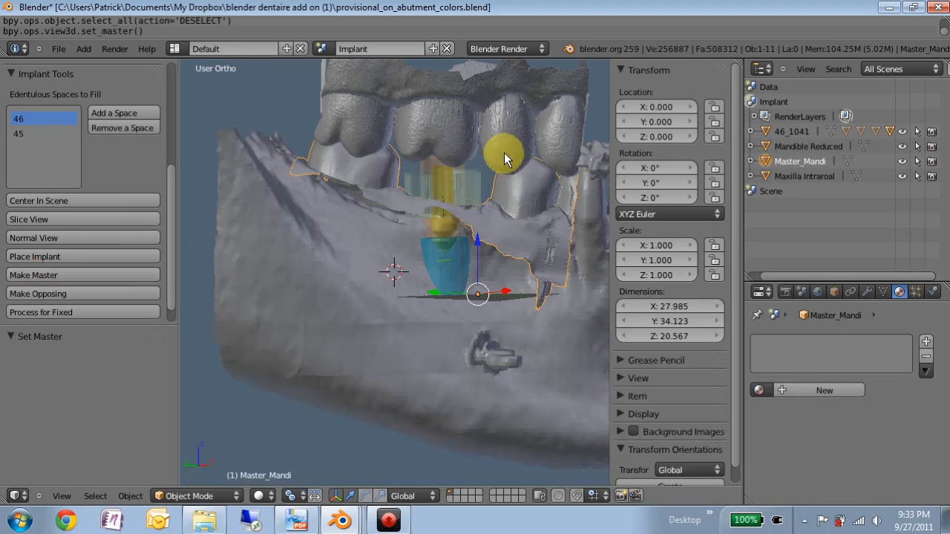
Step: Make the maxillary intraoral scan the opposing model and process the case for fixed restoration work
right_click(504, 153)
click(40, 296)
click(55, 313)
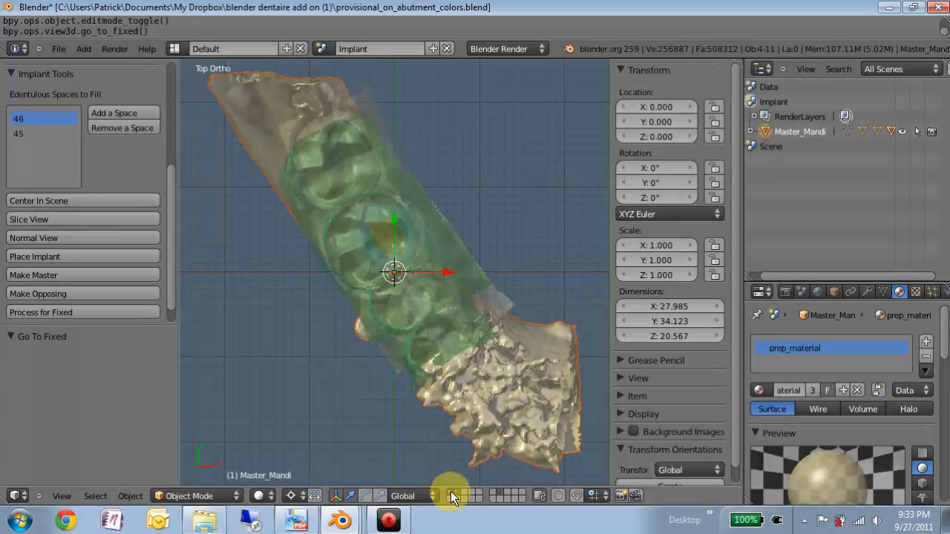
Step: Inspect the processed case by showing the intraoral scans alone, the implant parts alone, and the complete jaw
middle_drag(346, 377, 292, 271)
middle_drag(230, 310, 403, 275)
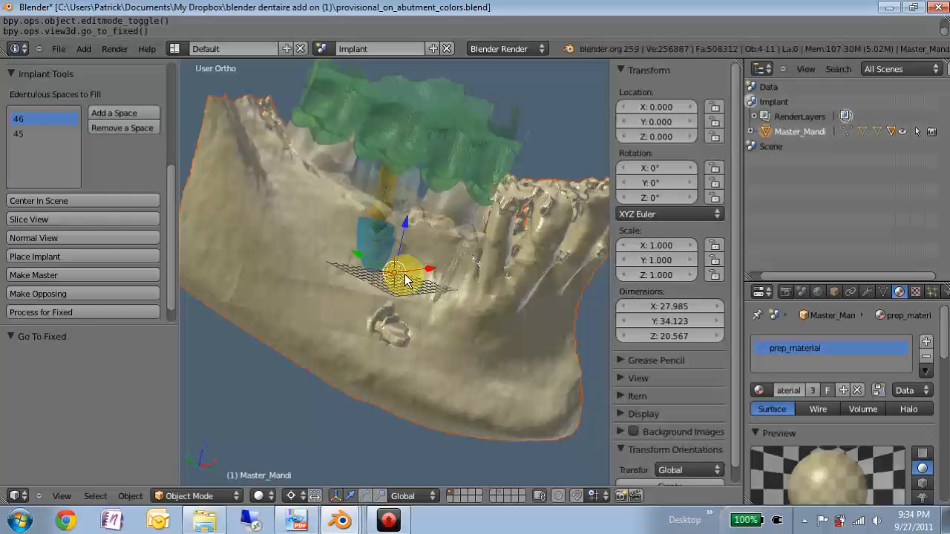
middle_drag(425, 209, 429, 343)
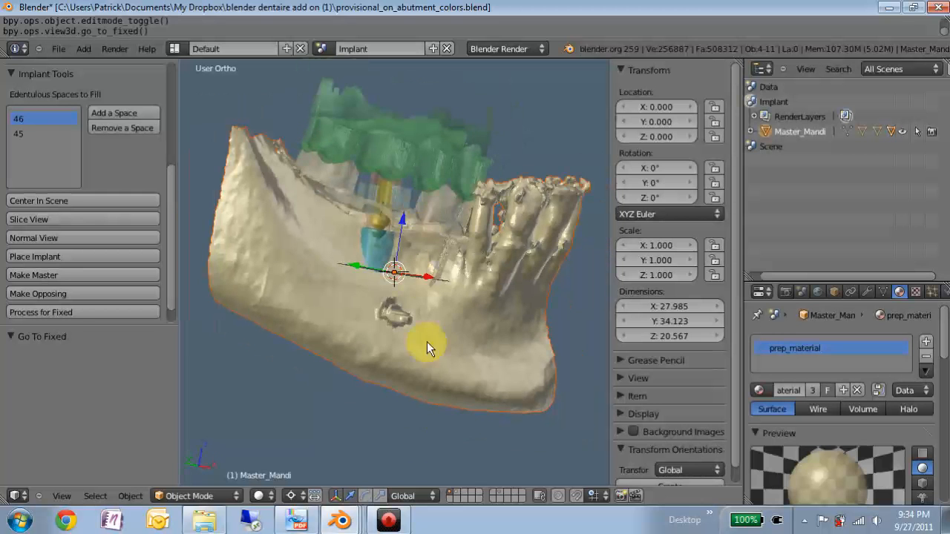
click(457, 496)
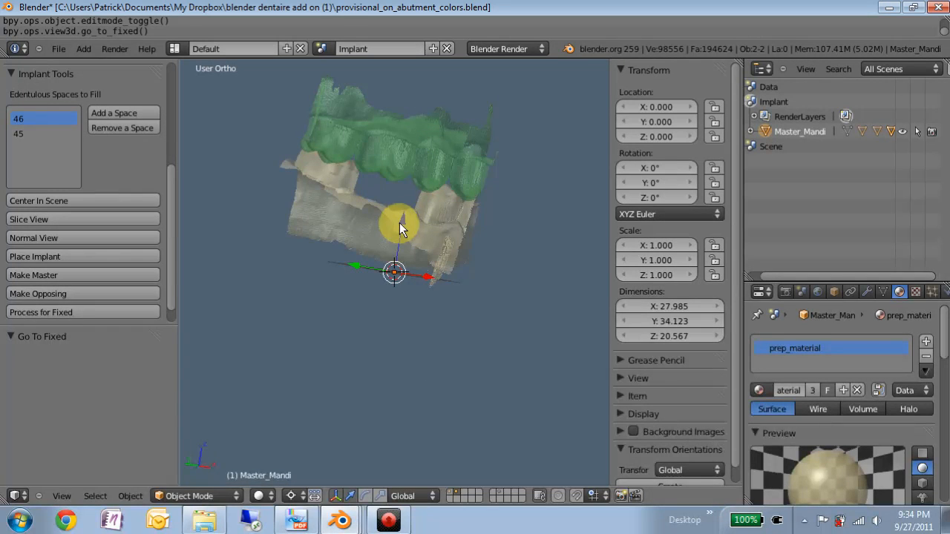
click(501, 496)
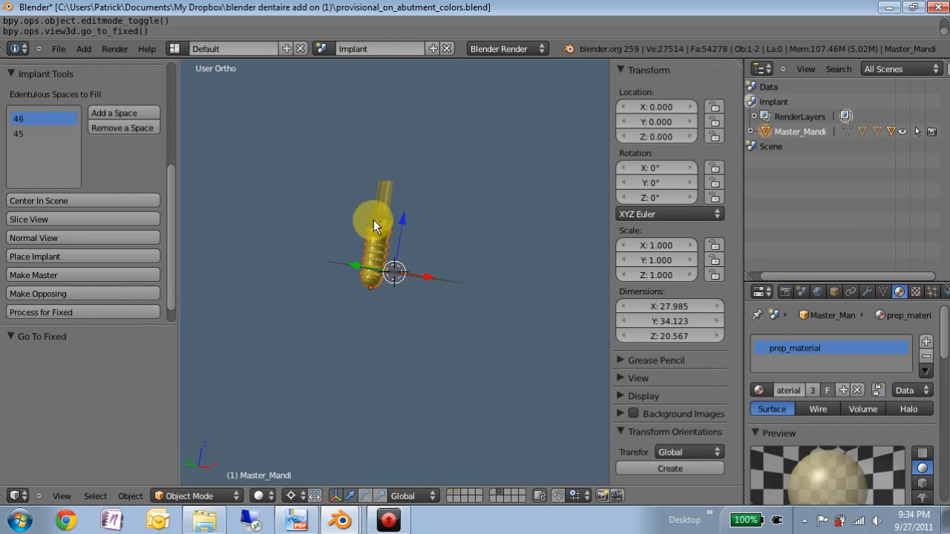
click(451, 496)
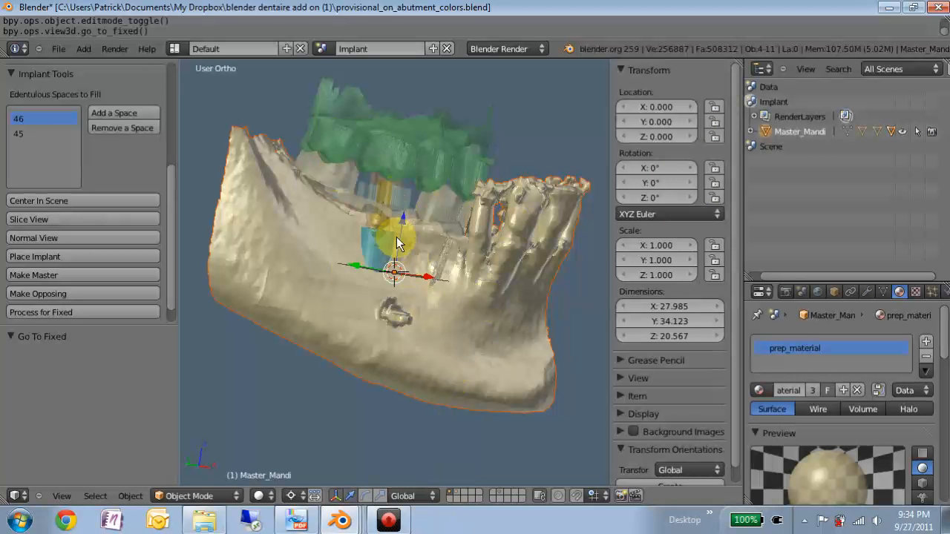
Step: Expand the Master_Mandi hierarchy to show its child objects and select only Master_Mandi
click(751, 132)
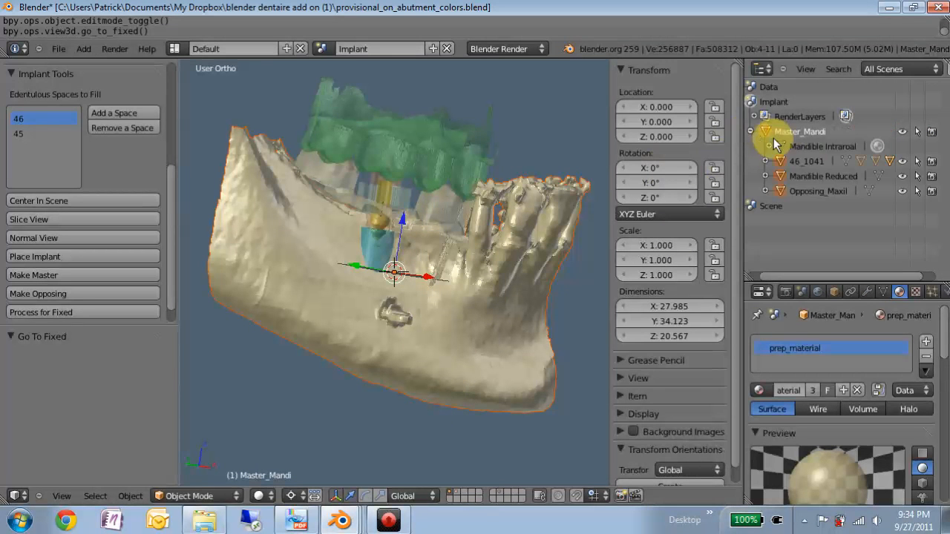
right_click(791, 132)
click(792, 133)
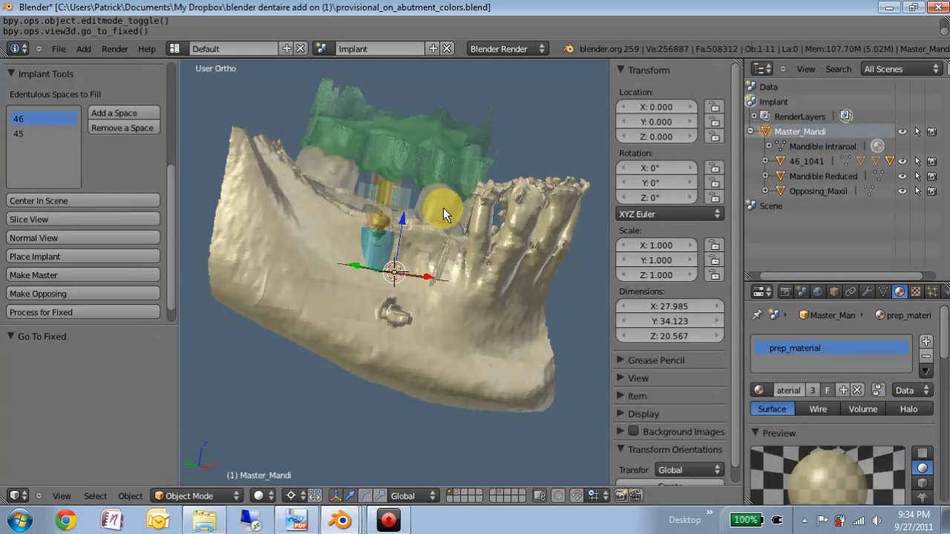
Step: Try rotating Master_Mandi with the complete jaw shown, and by about -20° with only the intraoral scans shown
key(r)
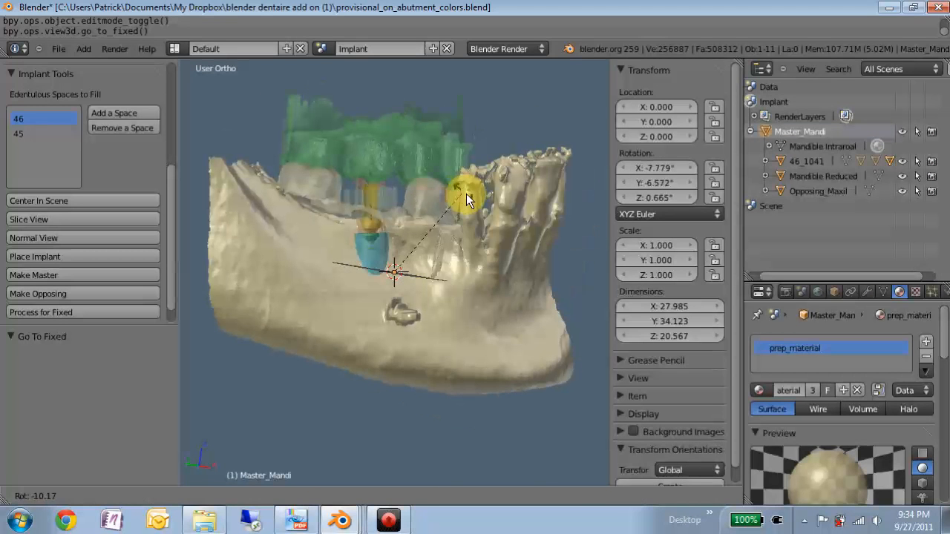
key(Escape)
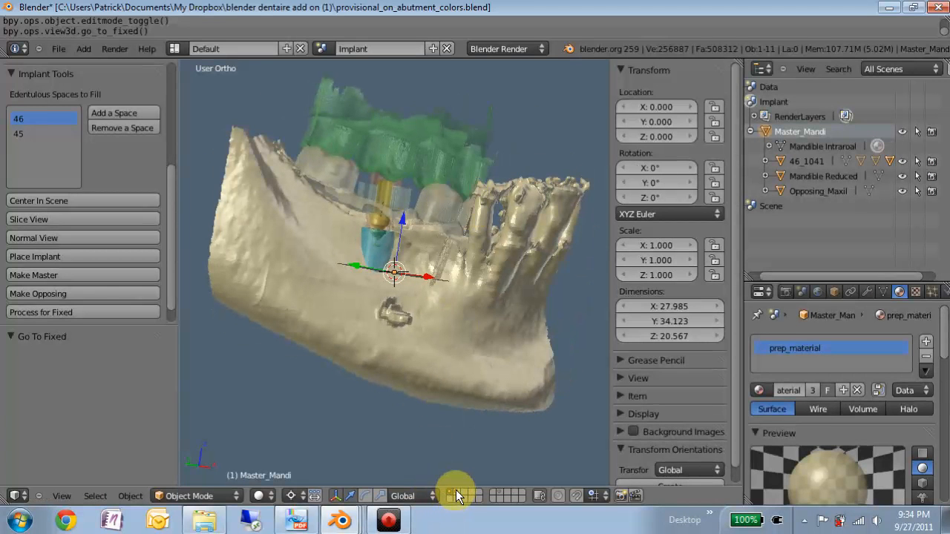
key(r)
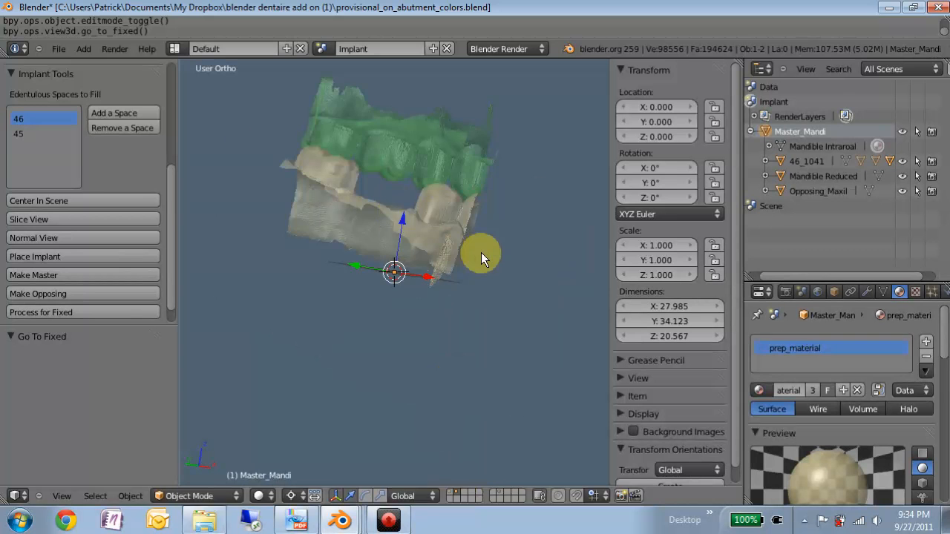
click(468, 225)
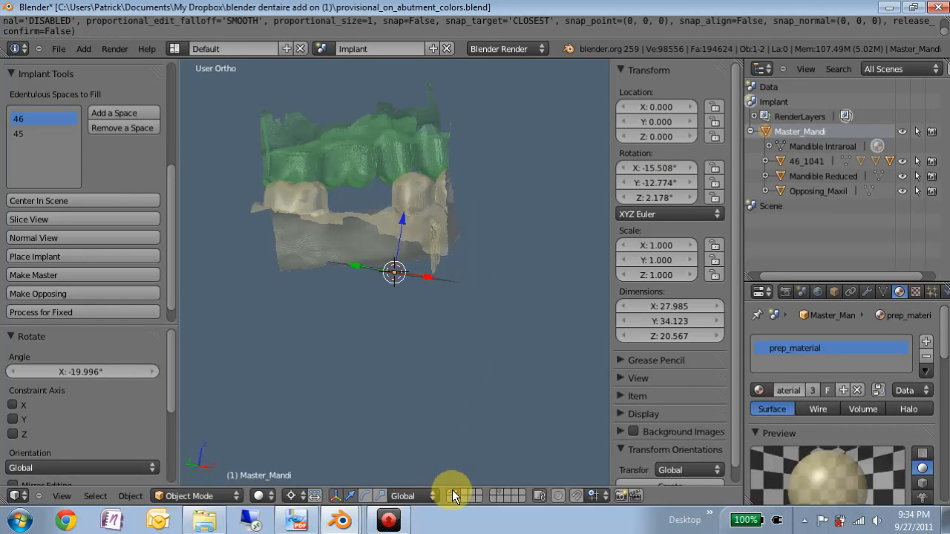
click(454, 496)
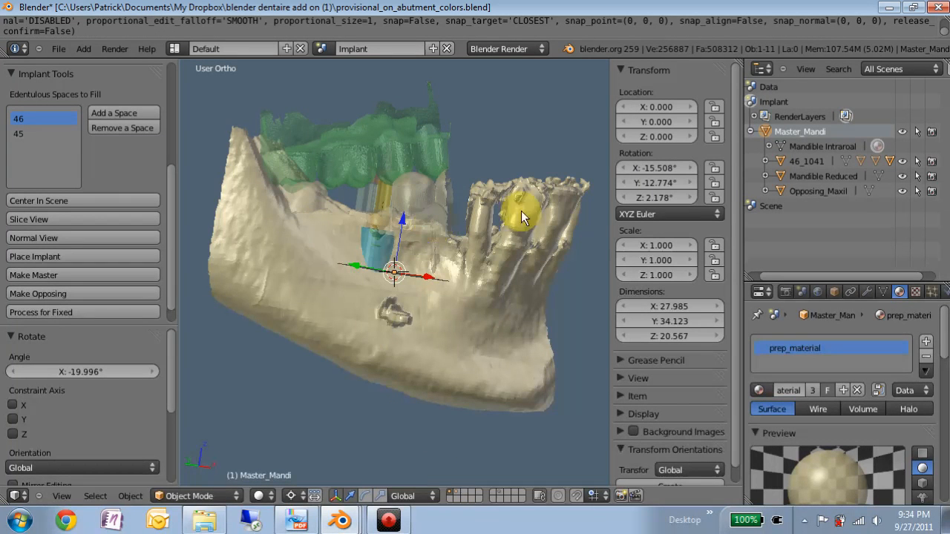
key(ctrl+z)
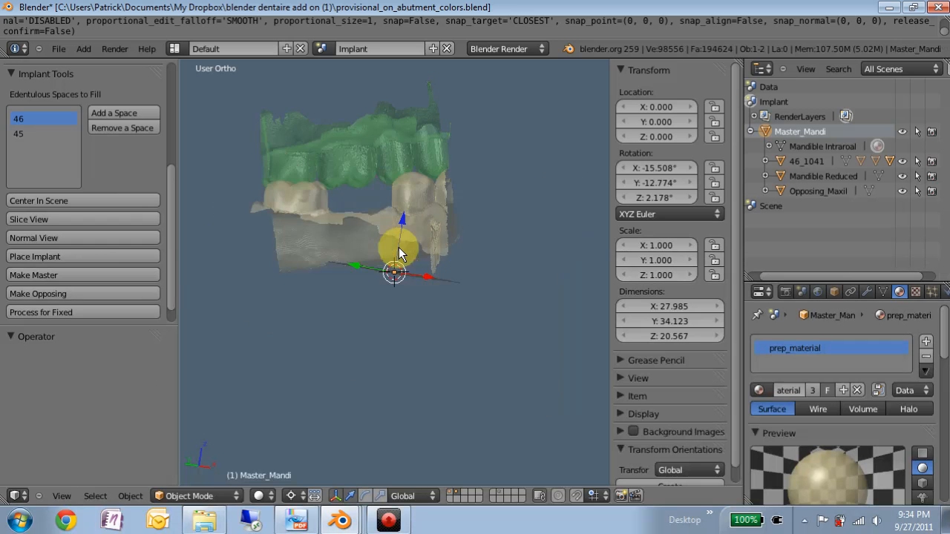
key(alt+r)
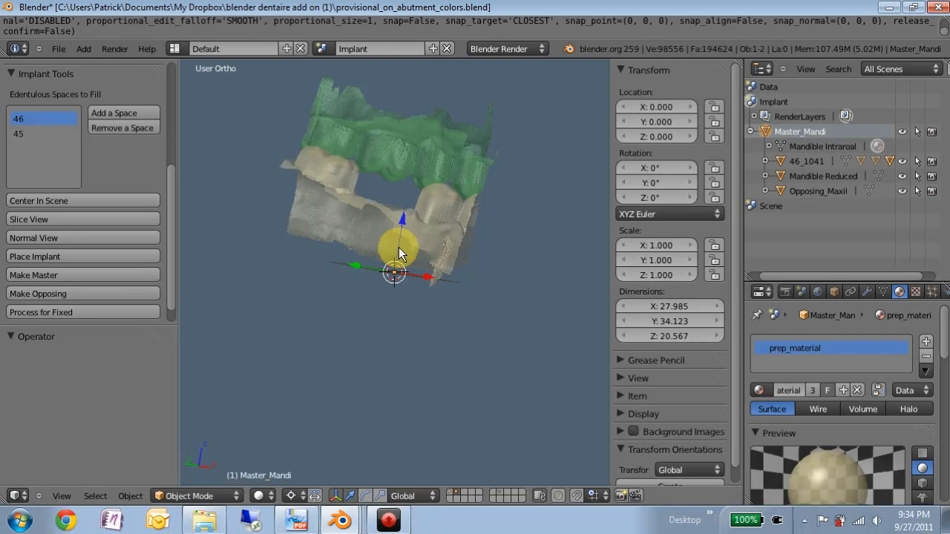
key(ctrl+z)
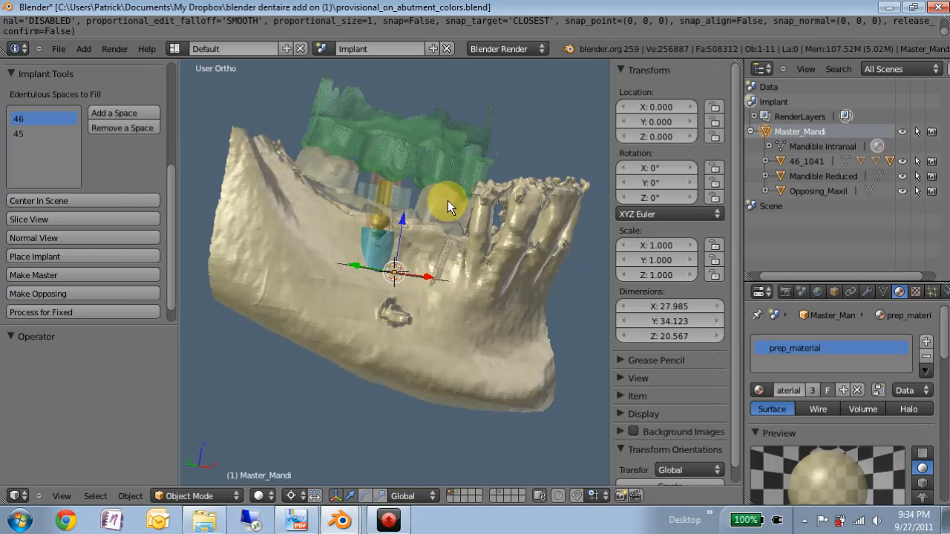
Step: Hide the Mandible Reduced model, the implant hardware and the Opposing_Maxil scan
click(902, 176)
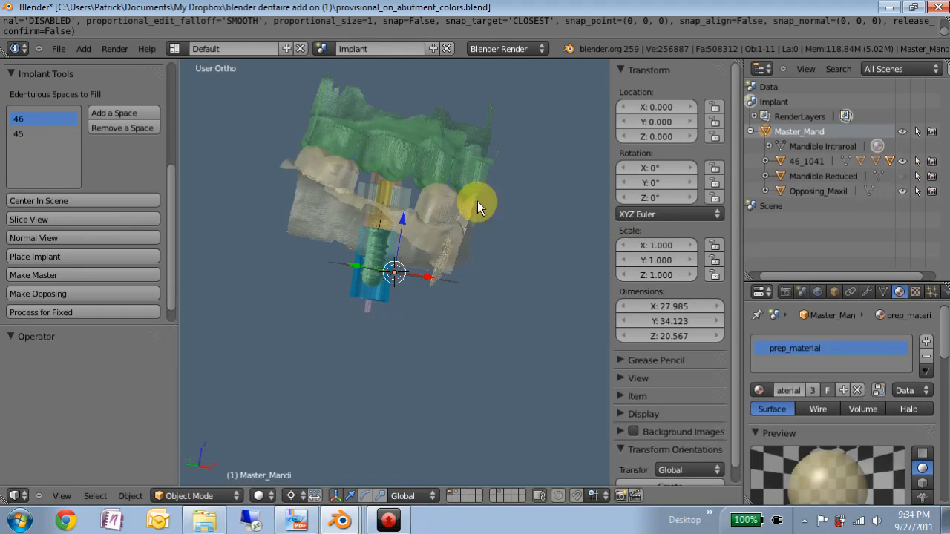
key(space)
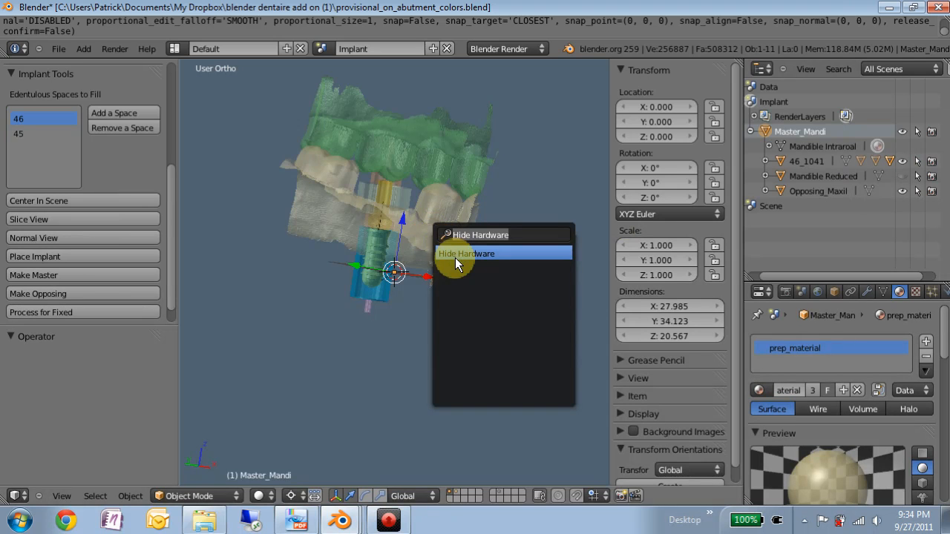
click(461, 254)
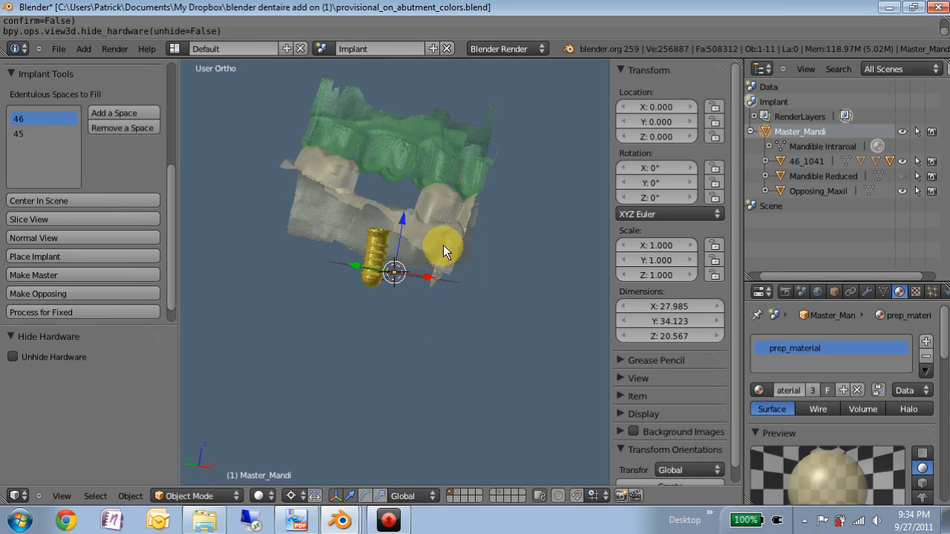
click(901, 190)
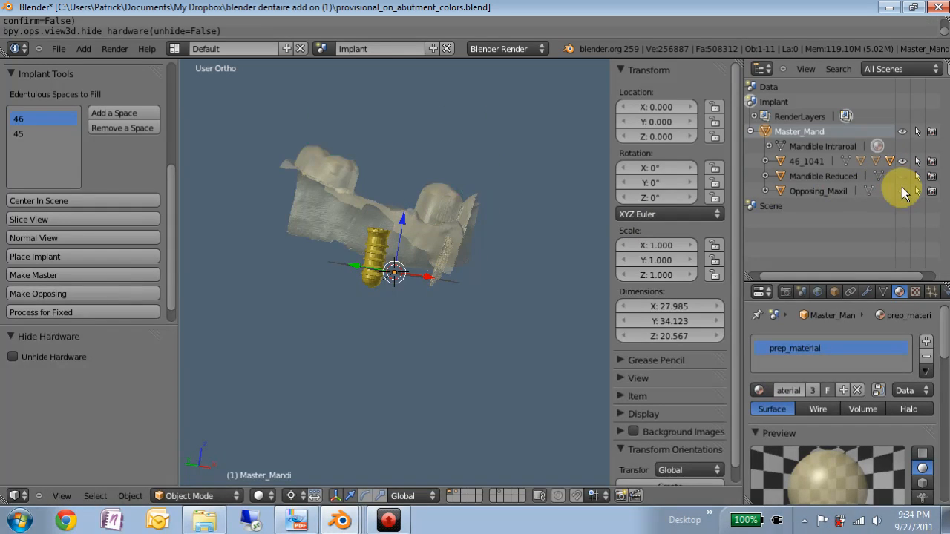
Step: Move Master_Mandi about 1.13 in X and -4.03 in Y, centring the implant on the 3D cursor as seen from above
key(KP_7)
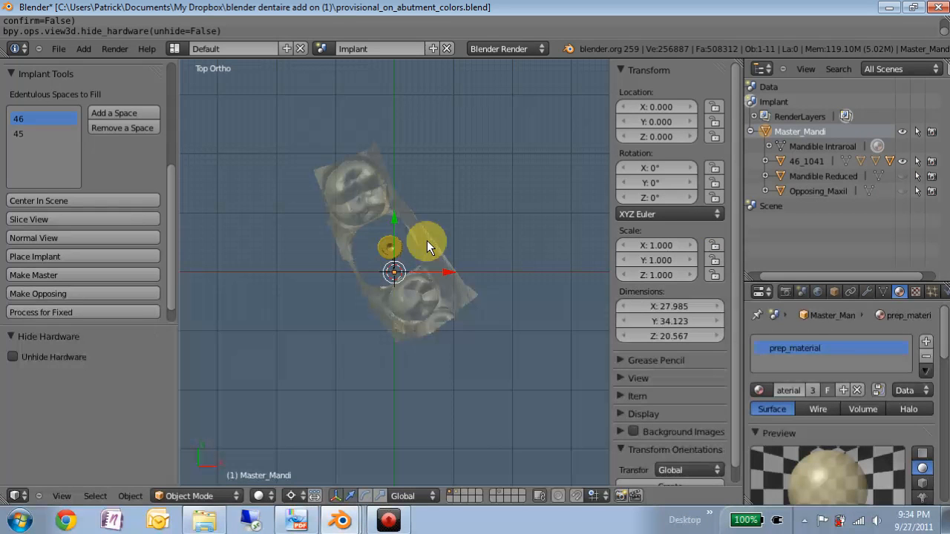
key(g)
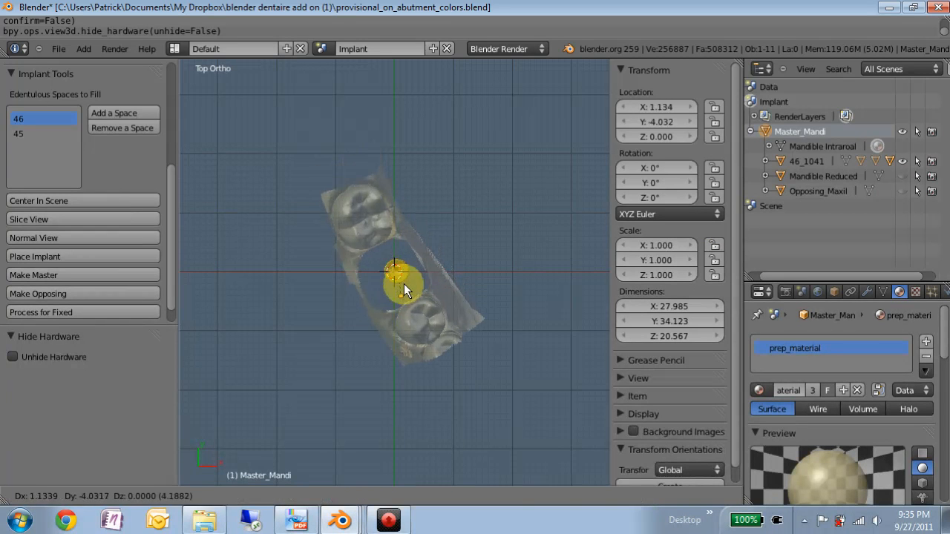
click(402, 281)
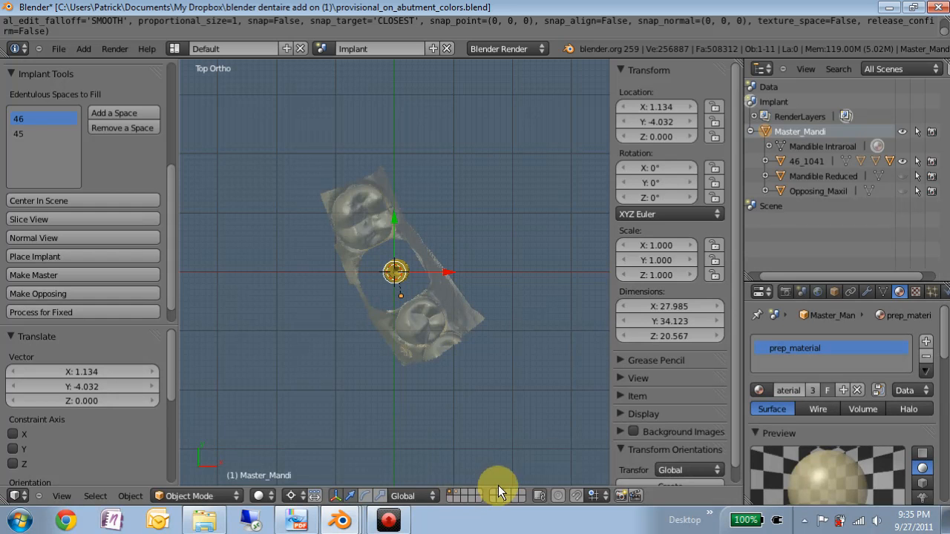
Step: Rotate Master_Mandi to about 55.4° in Z so the tooth row follows the X axis, and tilt it about -0.8° around X
key(r)
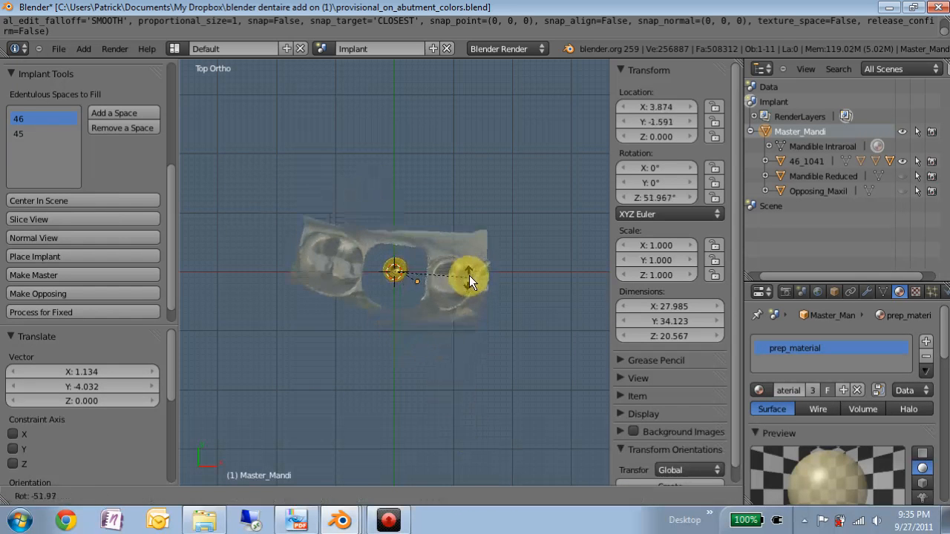
click(470, 271)
scroll(412, 278, up, 2)
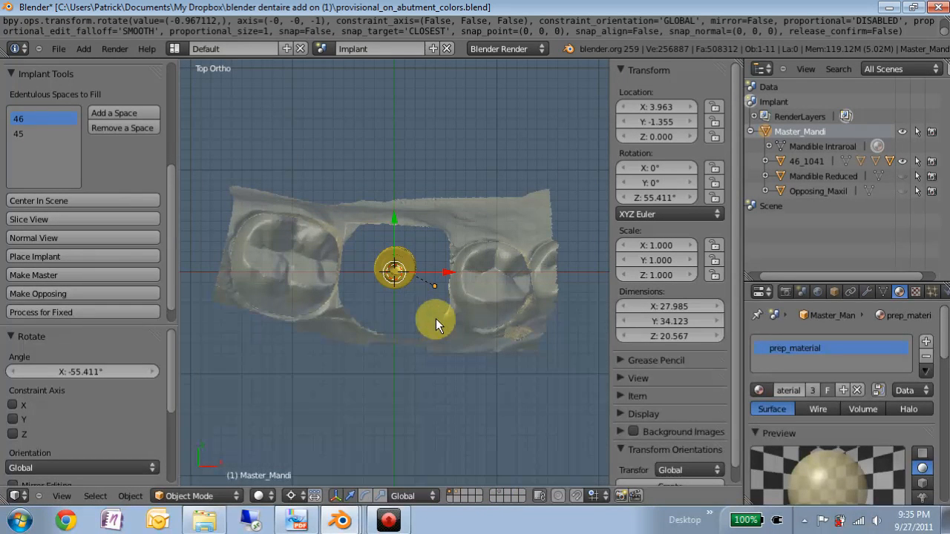
scroll(437, 317, up, 1)
key(r)
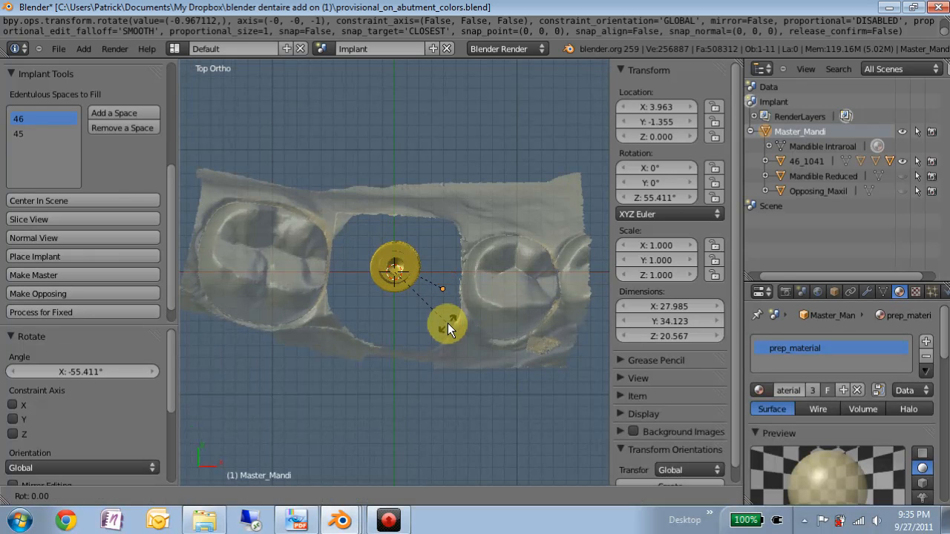
key(x)
click(442, 322)
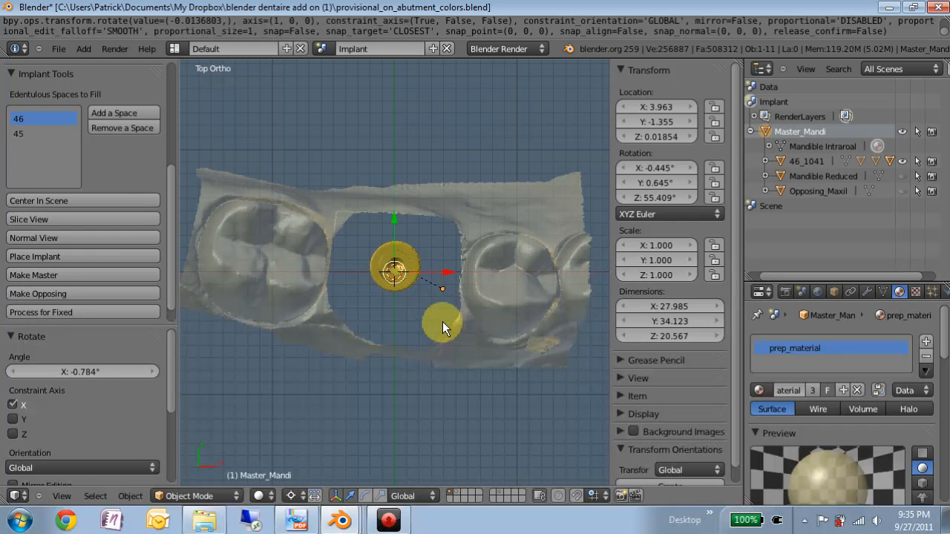
key(KP_1)
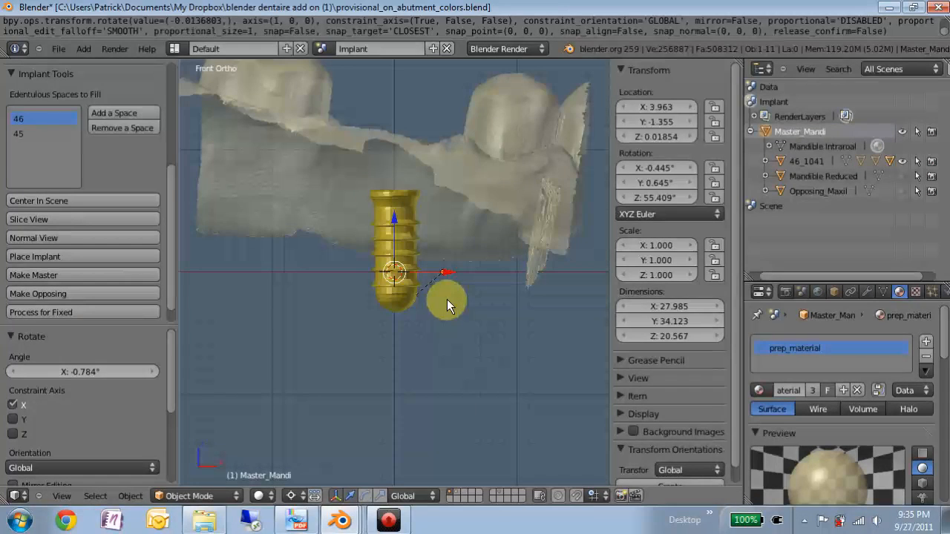
scroll(385, 270, down, 3)
scroll(389, 217, up, 1)
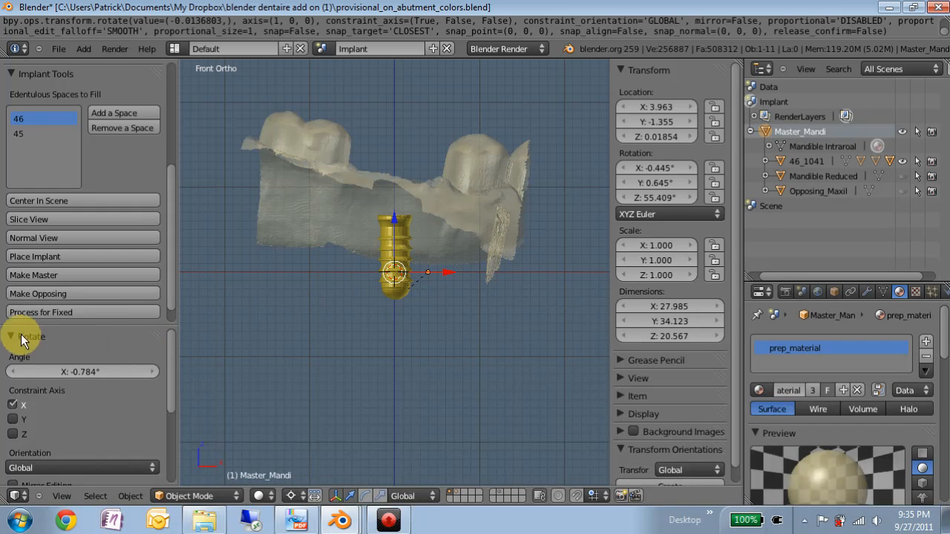
Step: Set the insertion axis of Master_Mandi with Set Axis from the Bulk Processing stage of the Dental Design Tools
click(23, 74)
scroll(55, 135, up, 3)
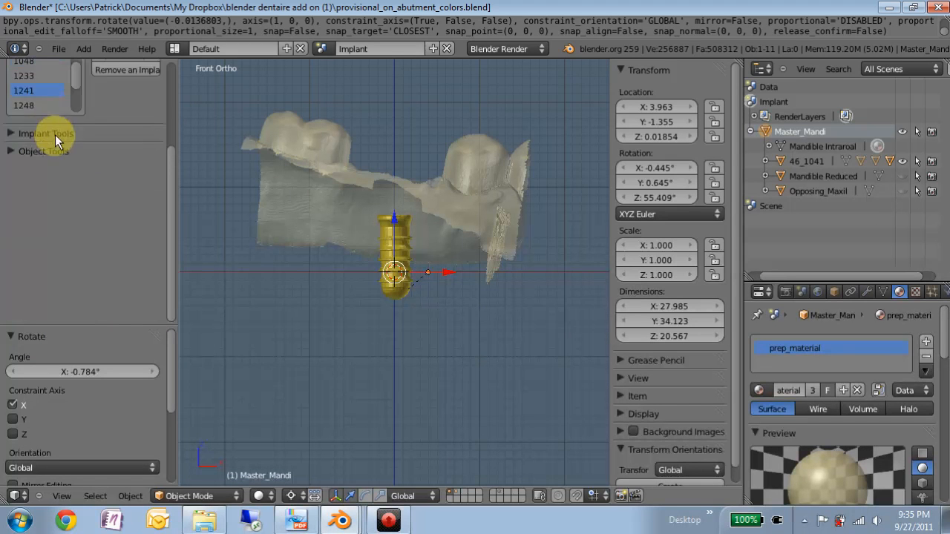
scroll(58, 111, up, 3)
click(28, 124)
click(30, 106)
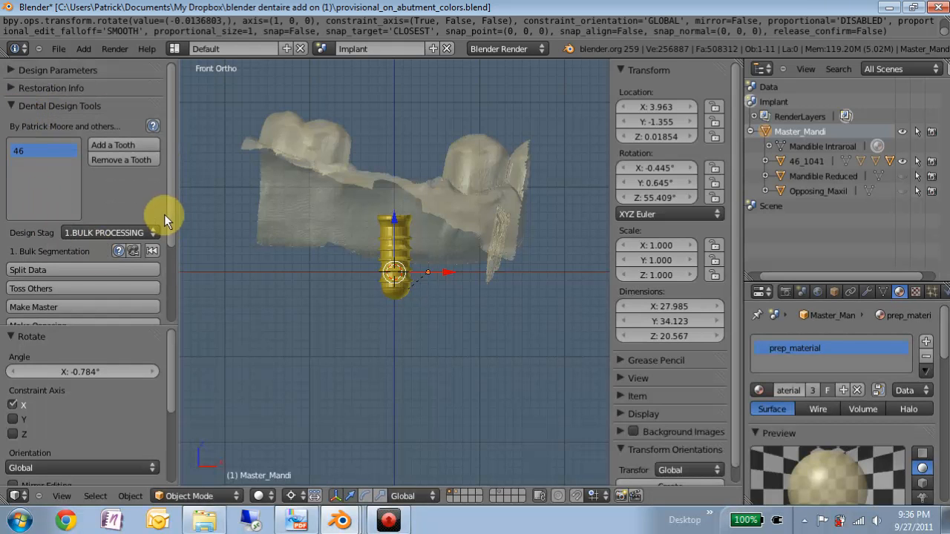
click(146, 229)
click(137, 204)
drag(176, 227, 173, 245)
scroll(160, 267, down, 3)
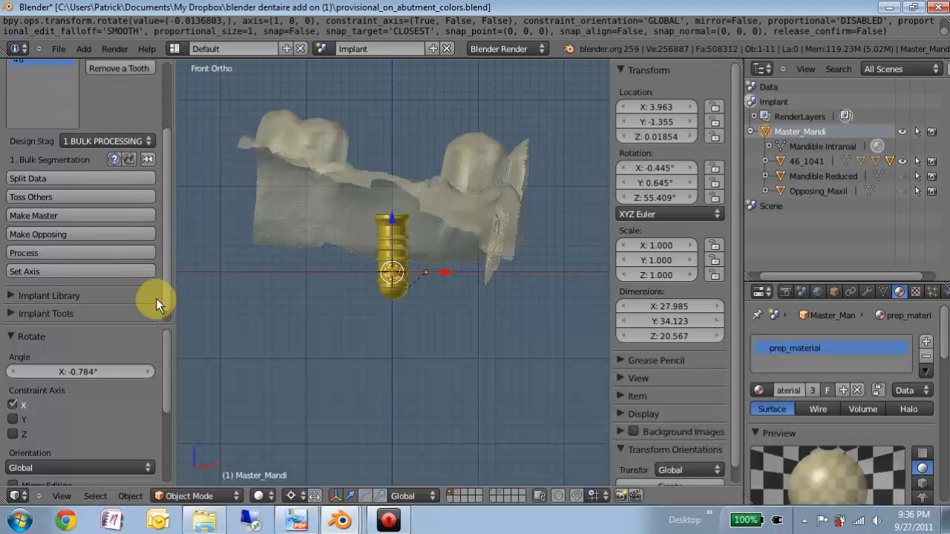
click(64, 265)
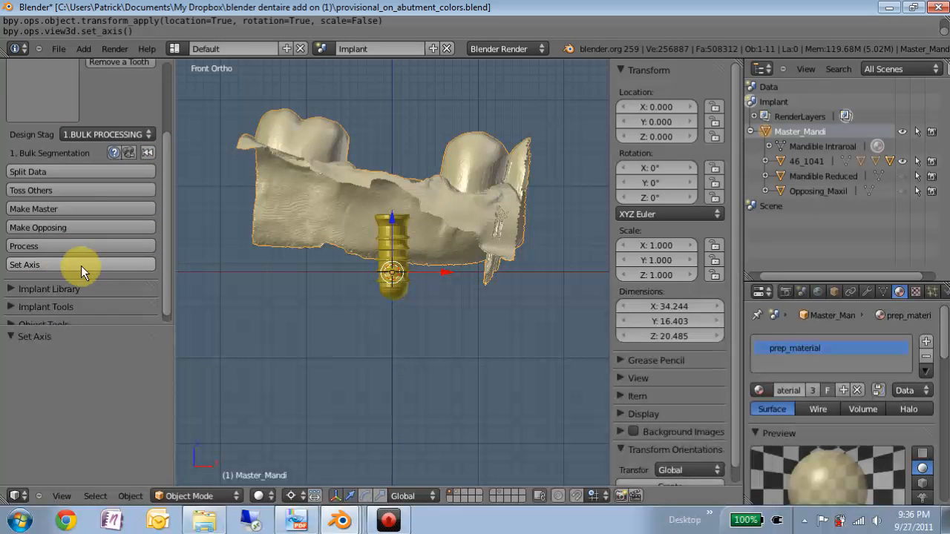
Step: With Mandible Reduced shown, tilt implant 46_1041 by about 13.5° in front view and shift it about -2.7 in X and 1.1 in Z
click(902, 176)
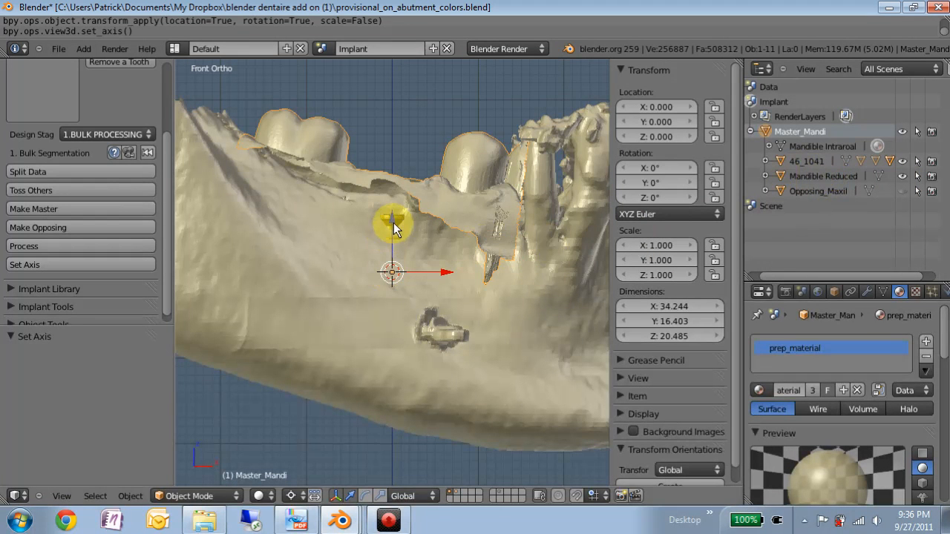
click(803, 161)
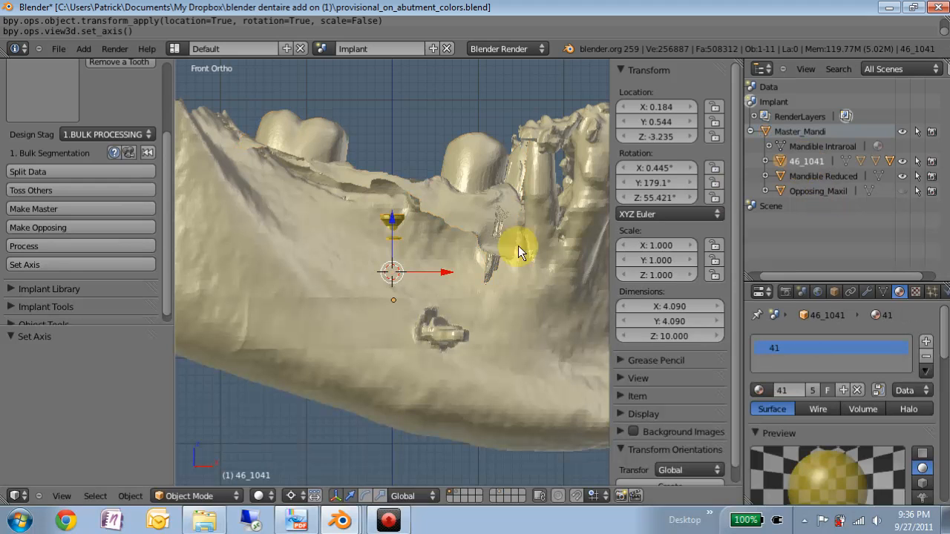
key(r)
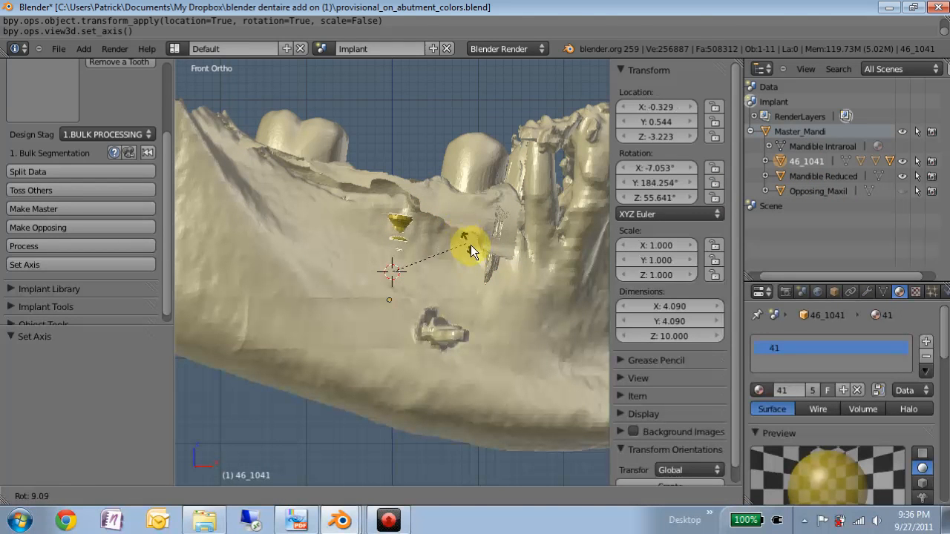
click(472, 247)
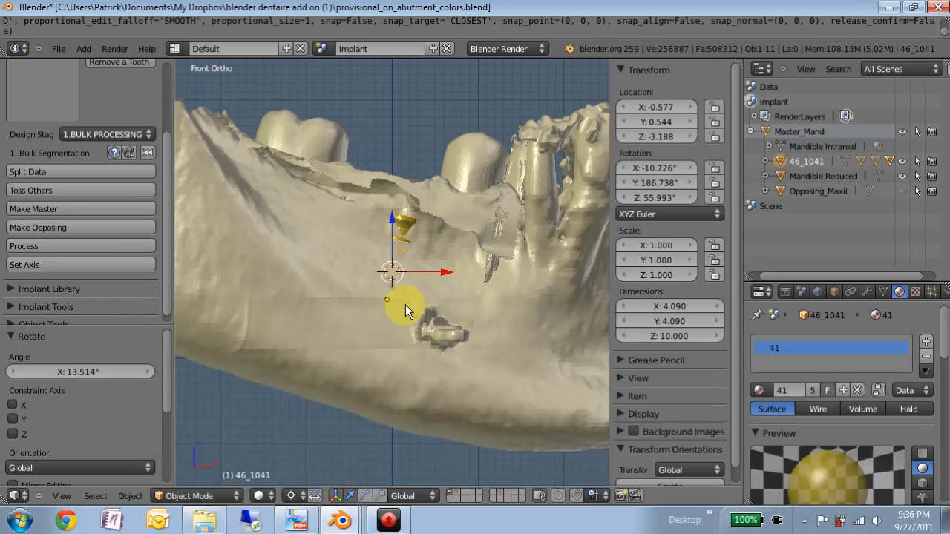
key(g)
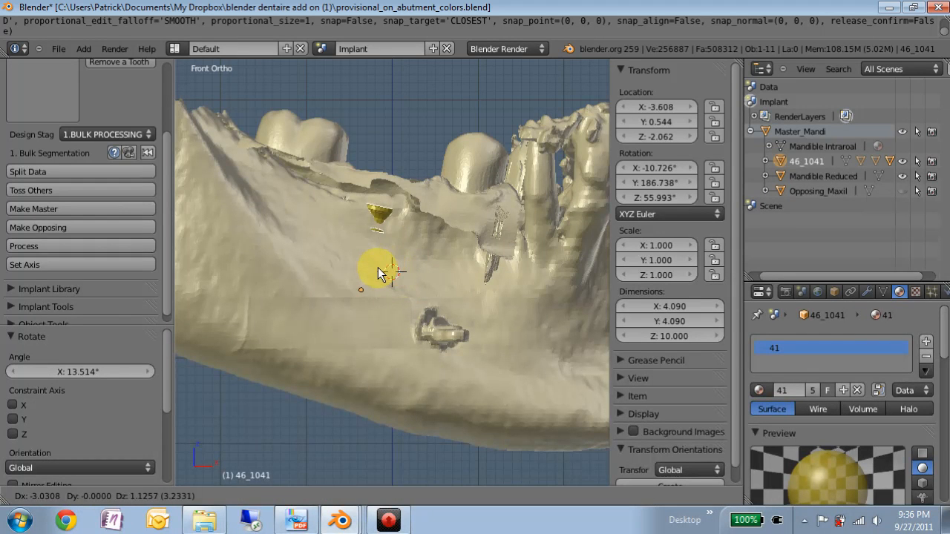
click(381, 273)
Step: Select Master_Mandi again and show the 46_Aligner child of implant 46_1041
middle_drag(385, 278, 321, 147)
right_click(322, 147)
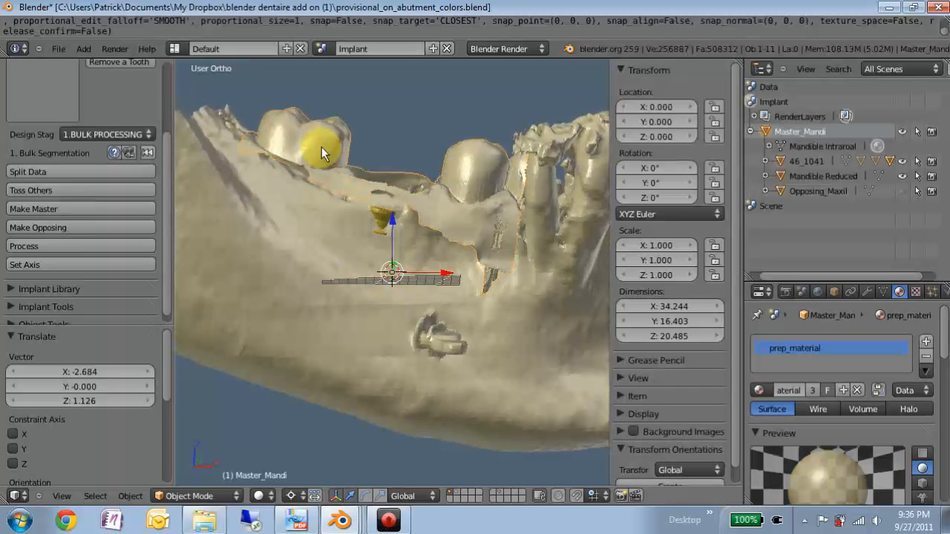
key(KP_7)
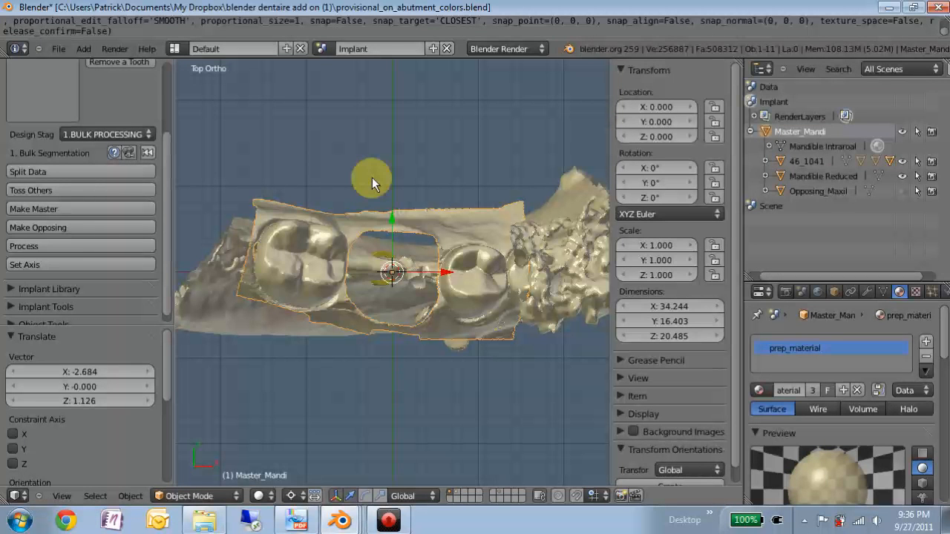
scroll(459, 273, up, 2)
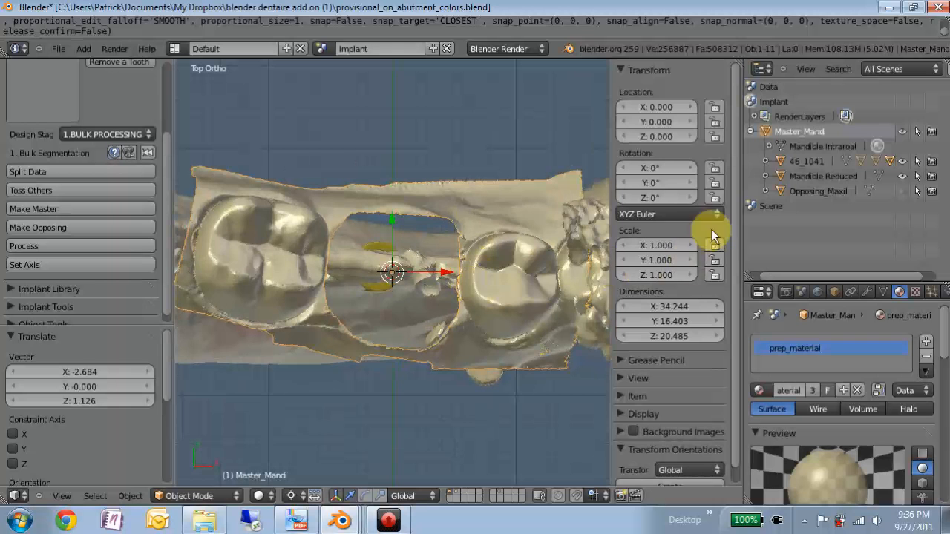
click(765, 161)
scroll(832, 226, down, 2)
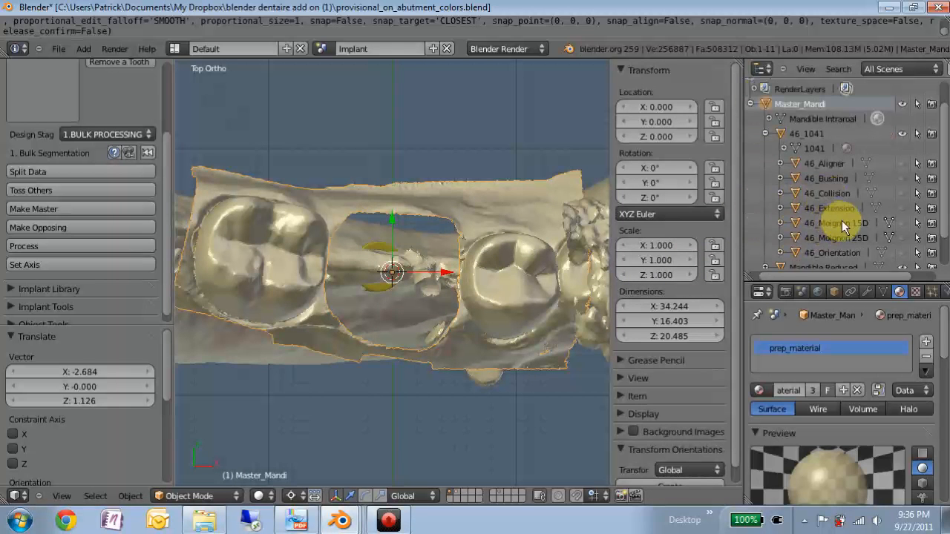
click(901, 162)
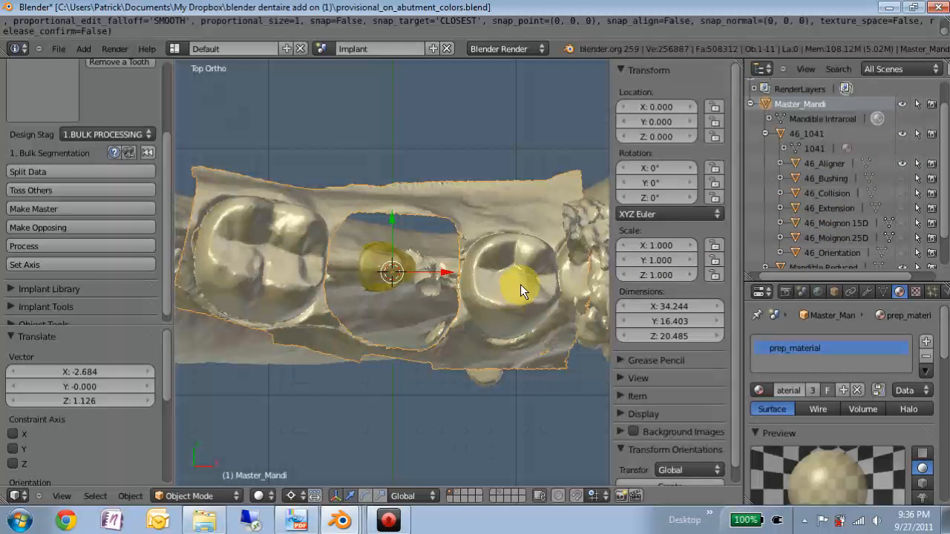
Step: Rotate Master_Mandi about -12.9° around Y and move it about 2.65 in X and -0.18 in Y to recentre the upright aligner
key(r)
key(y)
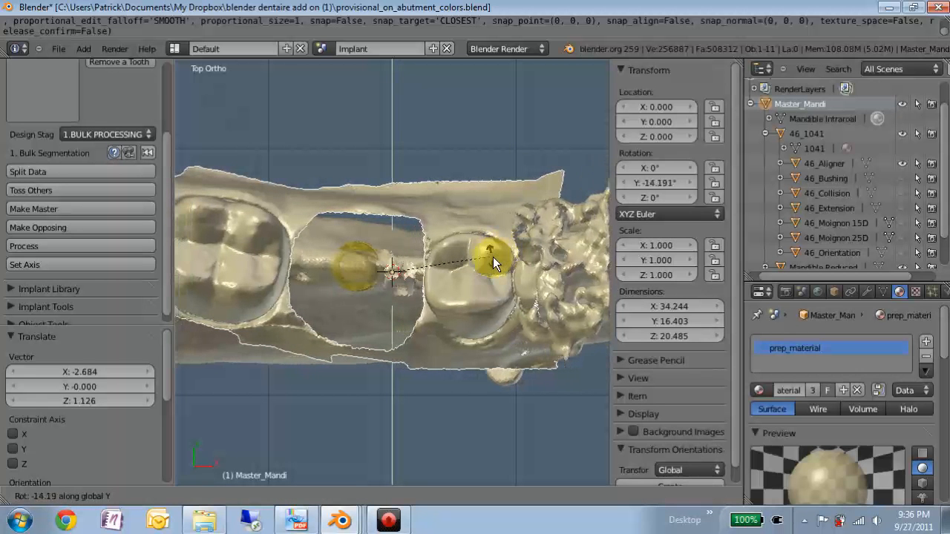
click(497, 257)
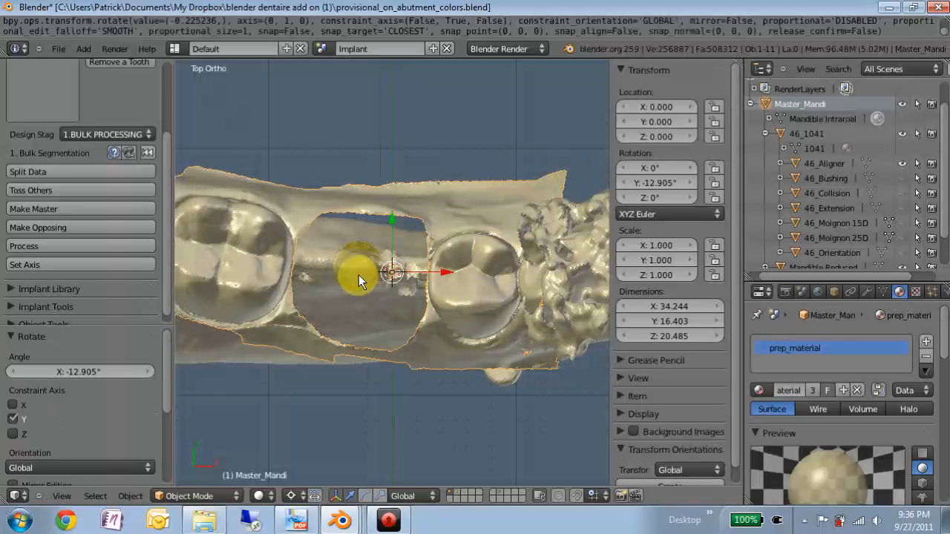
key(g)
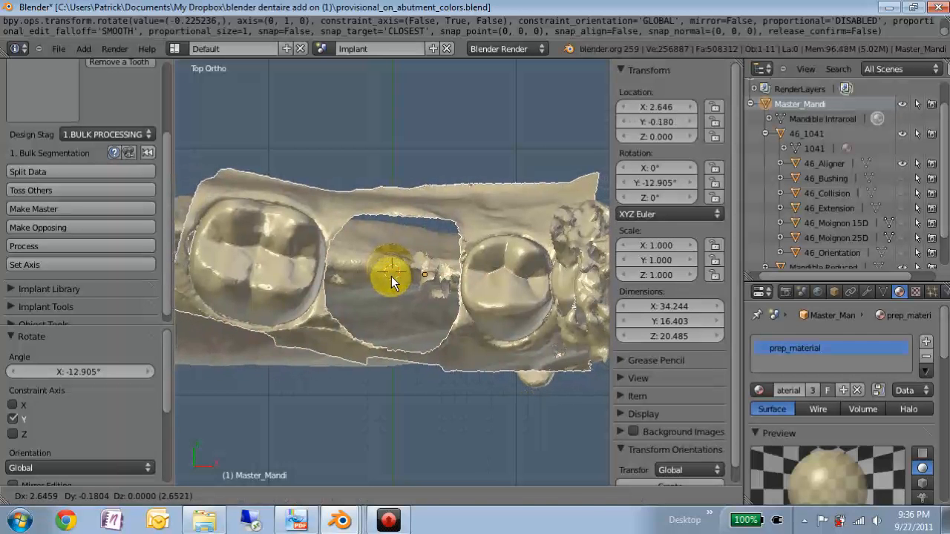
click(391, 282)
Step: Check the aligner's direction against the jaw from the side and apply Set Axis to the reoriented Master_Mandi
middle_drag(391, 282, 385, 202)
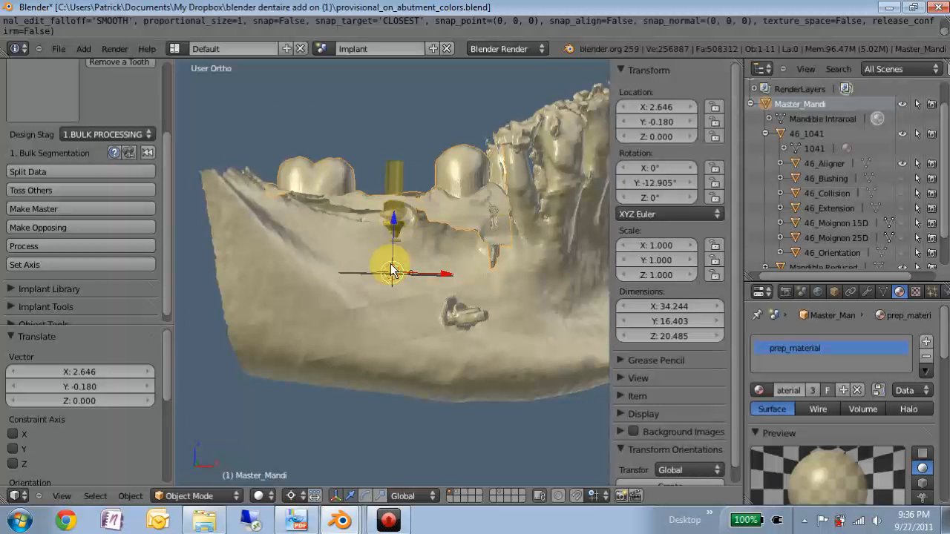
middle_drag(393, 265, 338, 213)
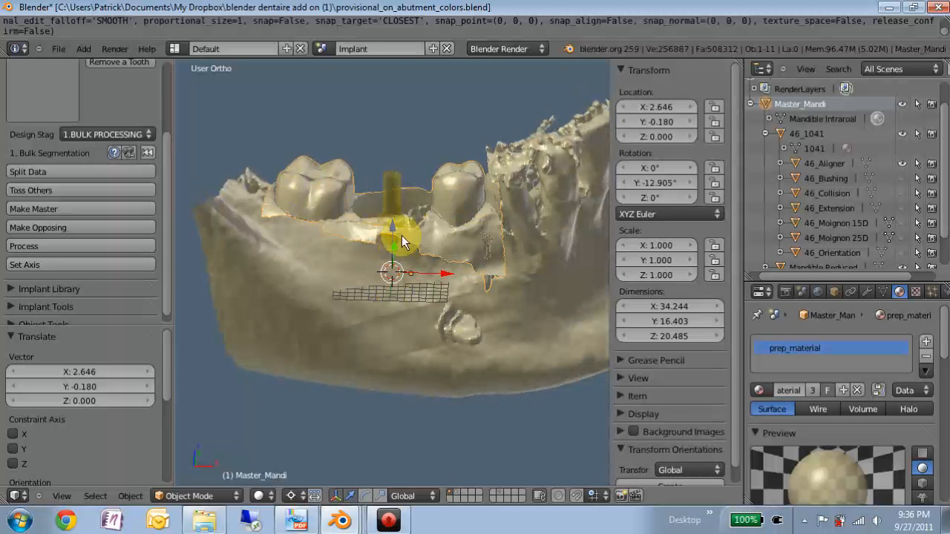
middle_drag(401, 235, 408, 205)
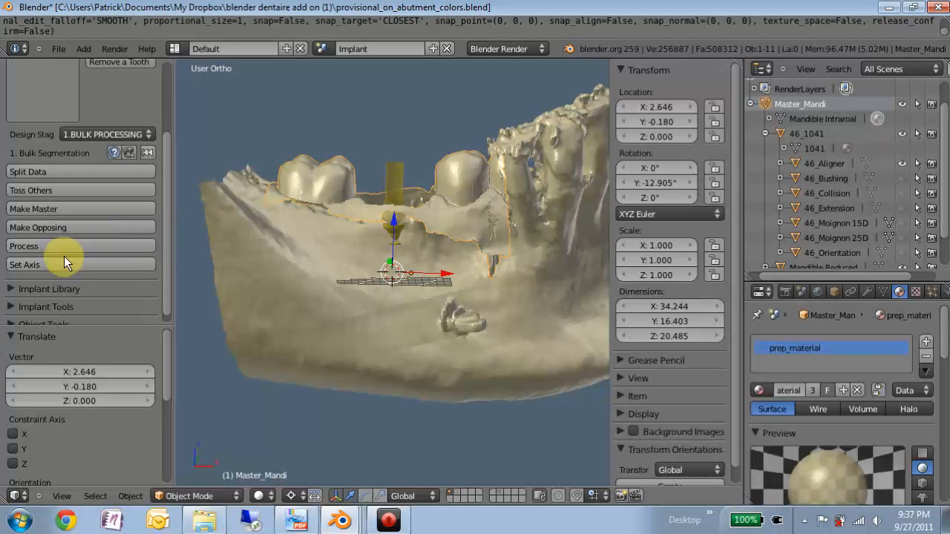
click(47, 265)
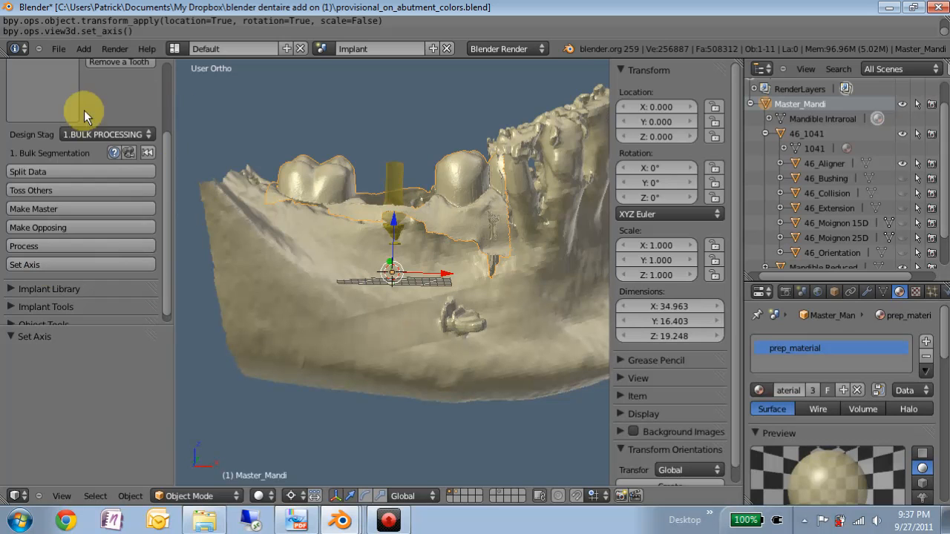
Step: Switch the design stage to 2.SEGMENTATION and define 46_Aligner as the prep for tooth 46
click(83, 132)
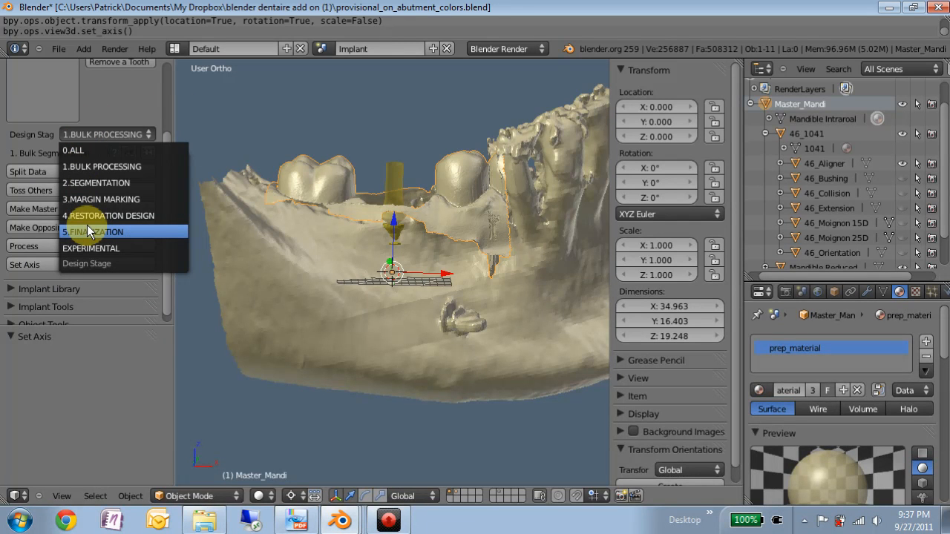
click(93, 182)
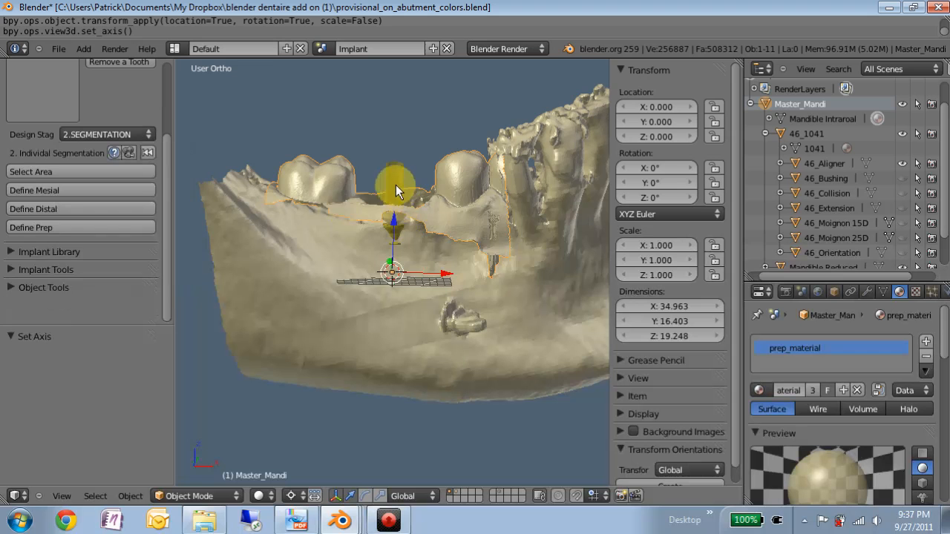
right_click(392, 178)
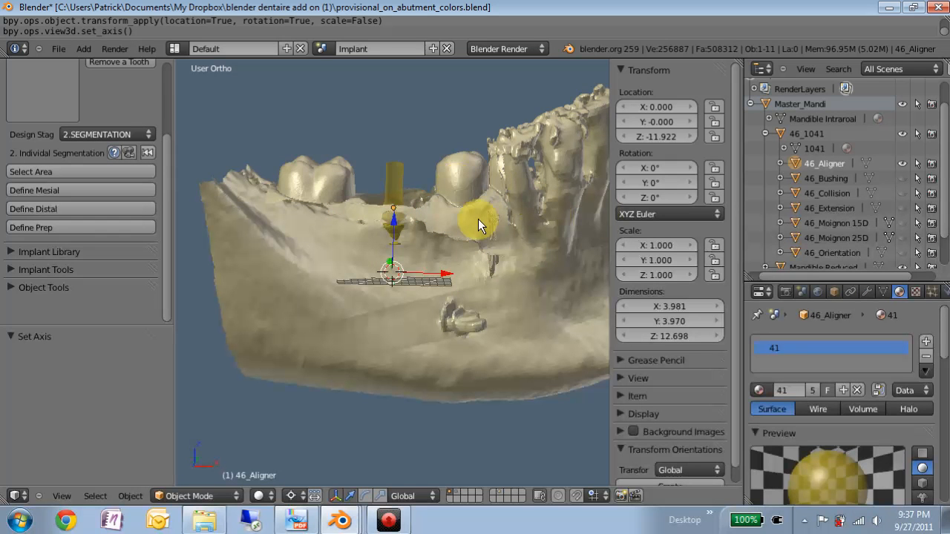
scroll(385, 200, up, 2)
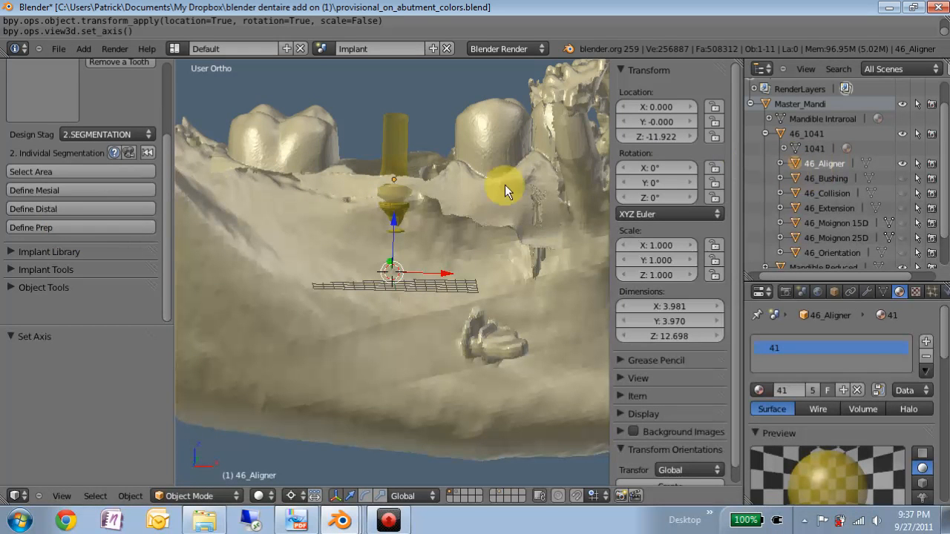
click(56, 228)
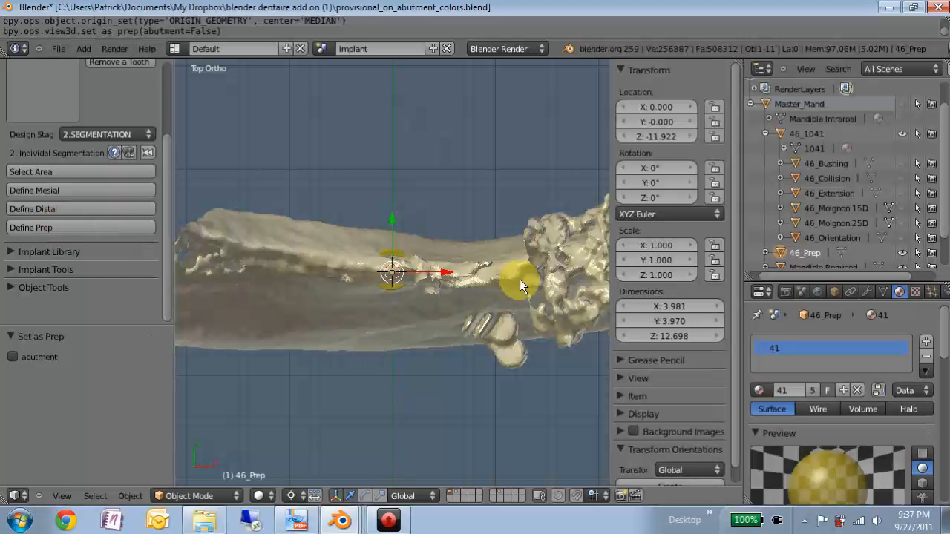
Step: Hide Mandible Reduced and examine how 46_Prep sits relative to the implant in the model and hierarchy
middle_drag(424, 314, 369, 220)
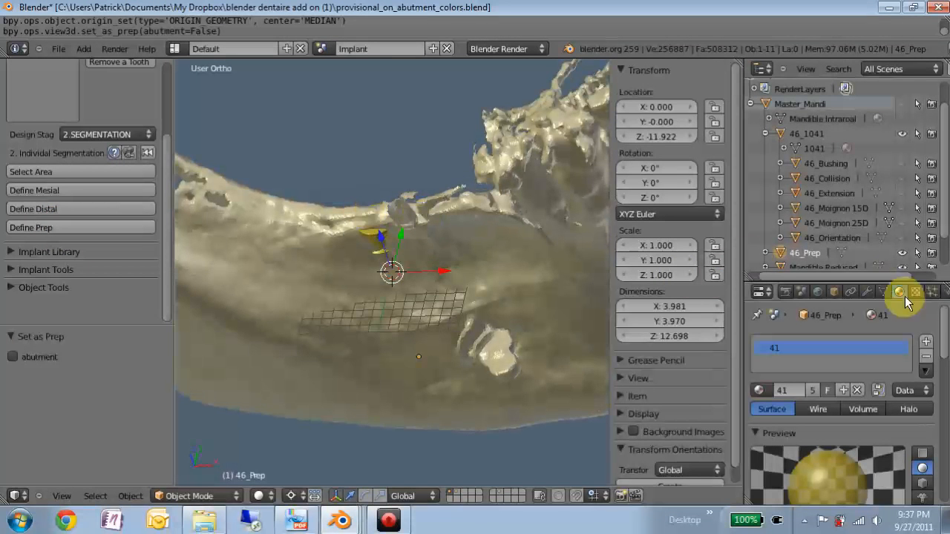
scroll(842, 250, down, 2)
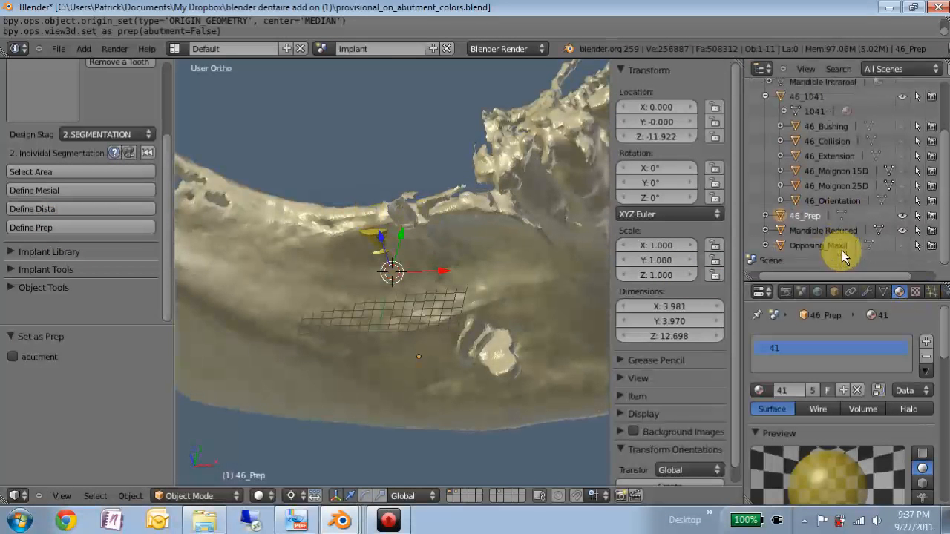
click(902, 230)
middle_drag(433, 282, 403, 364)
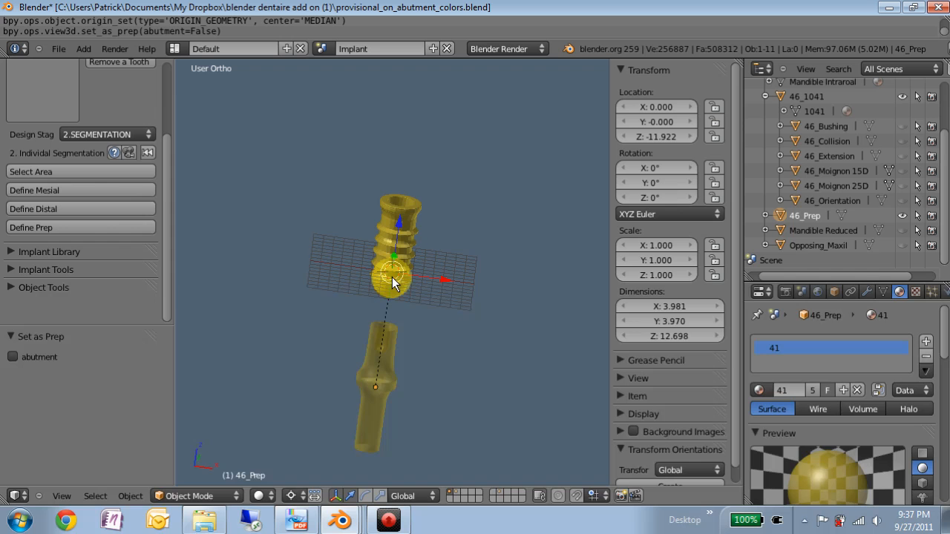
scroll(853, 175, up, 3)
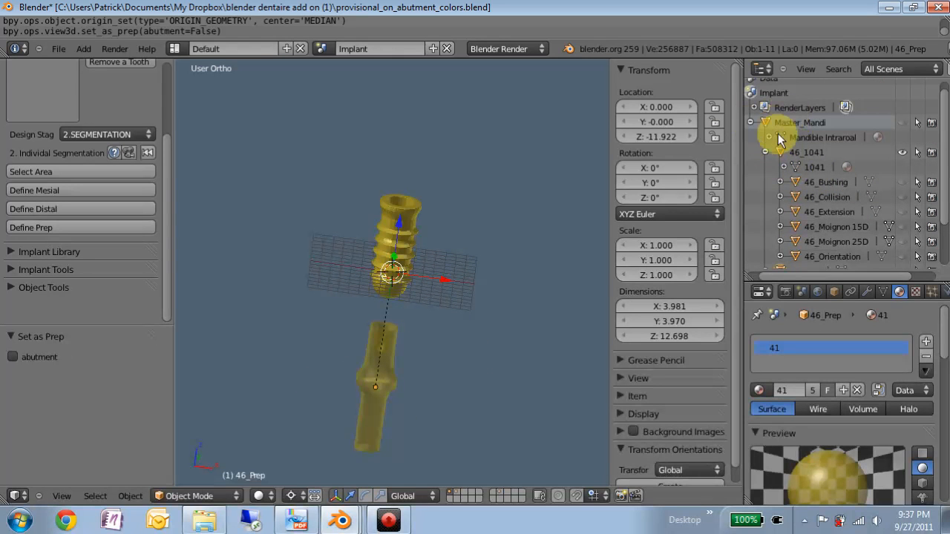
scroll(800, 174, down, 2)
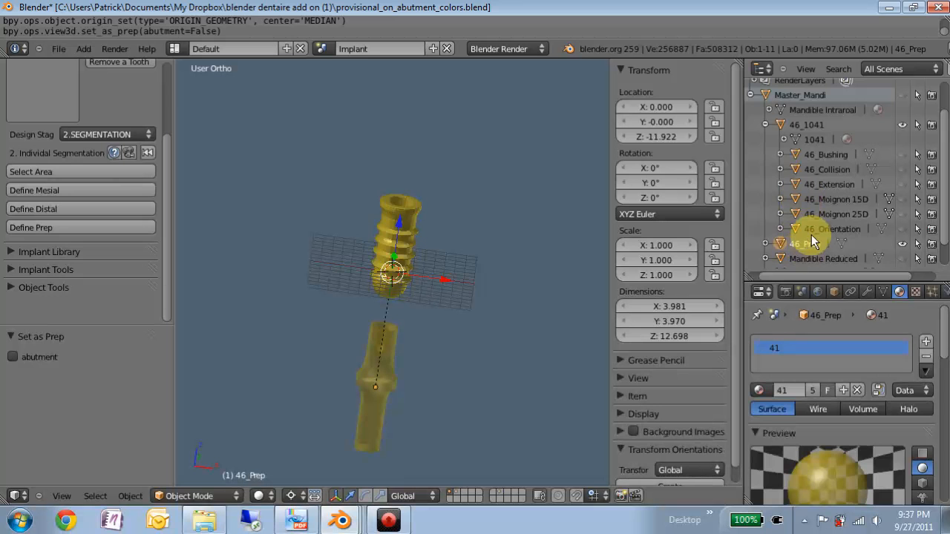
Step: Enable the abutment option of Set as Prep and hide Mandible Reduced to view the prep with the implant
click(13, 358)
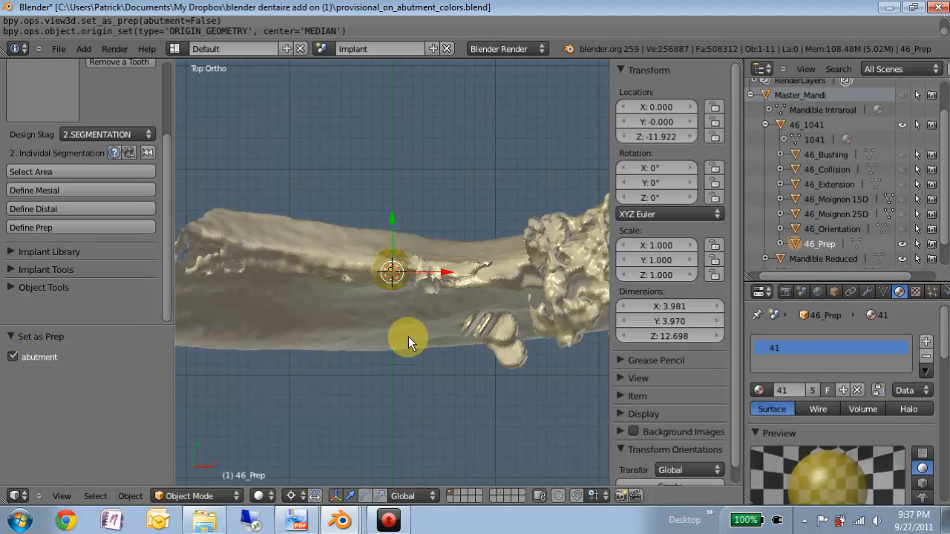
scroll(901, 245, down, 2)
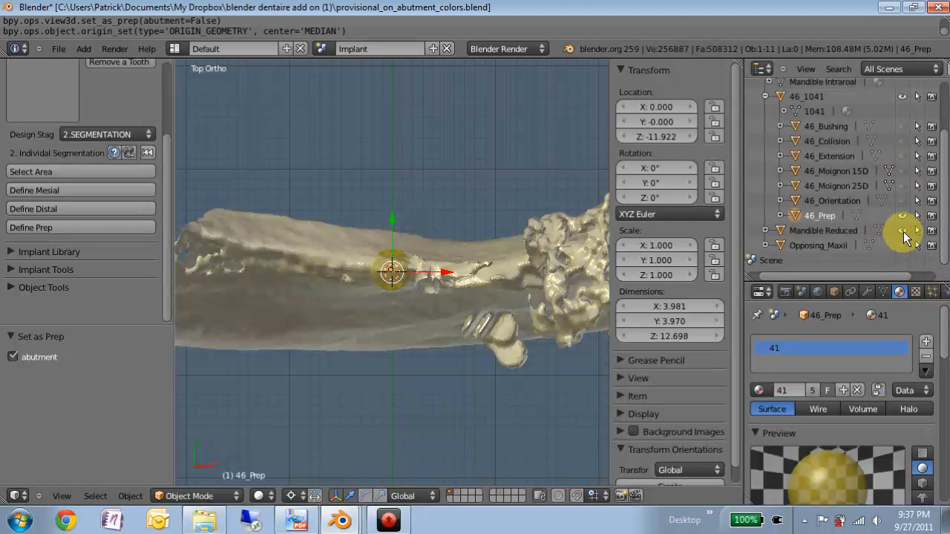
click(904, 232)
middle_drag(565, 325, 389, 200)
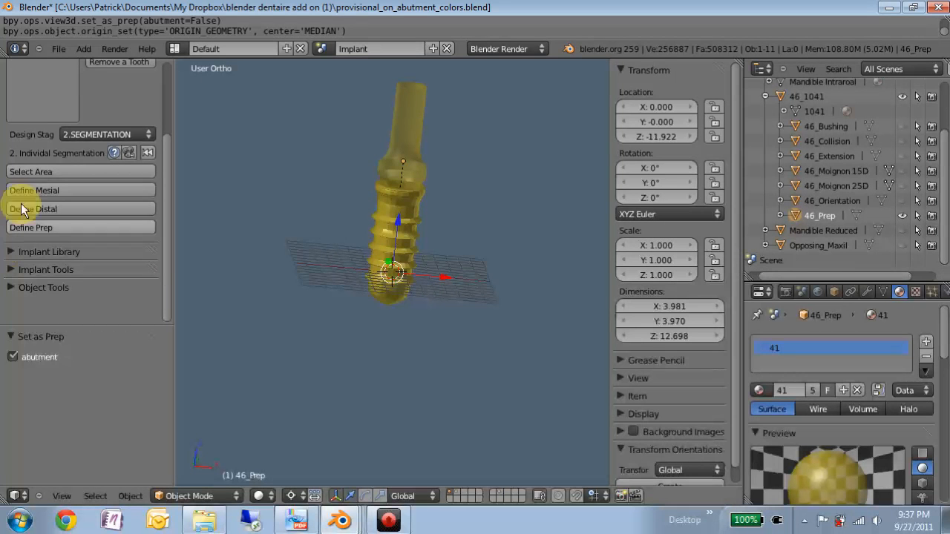
Step: Switch the design stage to 3.MARGIN MARKING and start margin marking on 46_Prep with the WALKING method
click(86, 134)
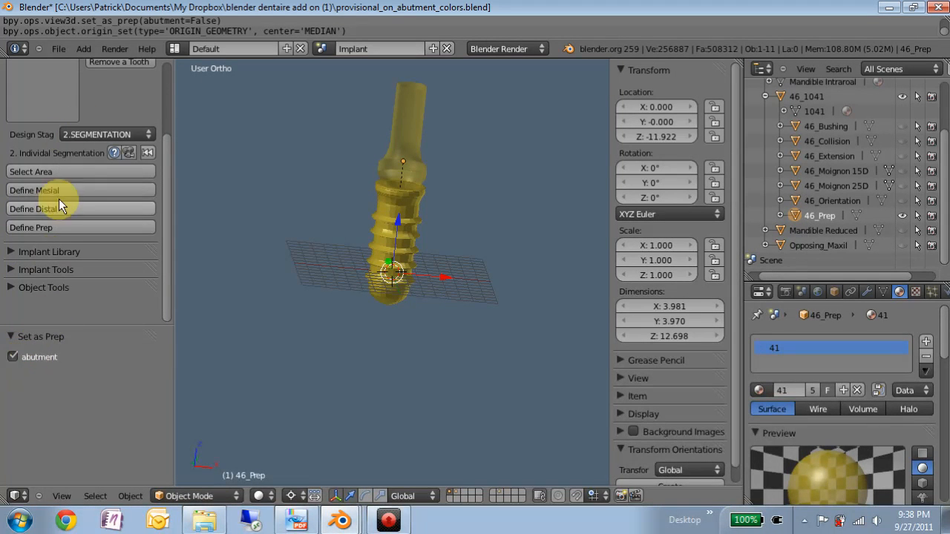
click(89, 134)
click(106, 199)
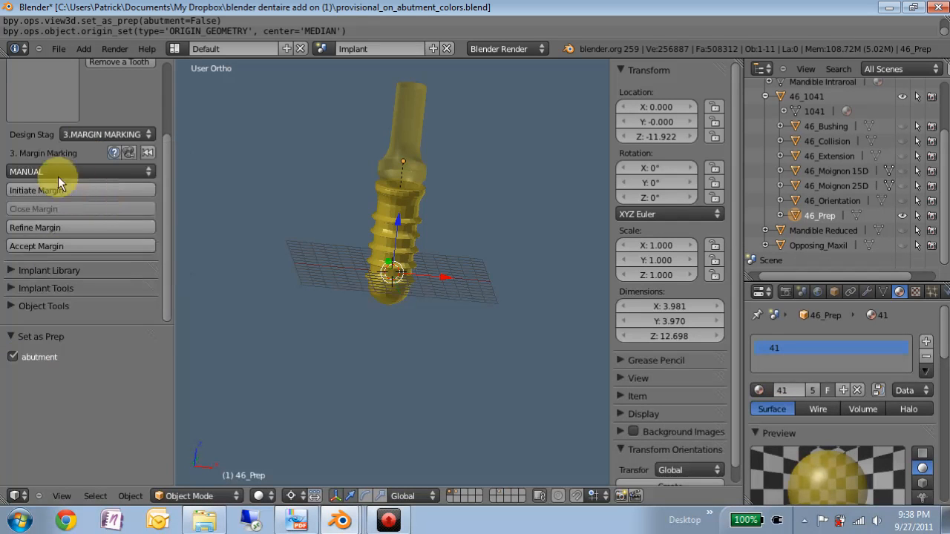
click(52, 170)
click(53, 125)
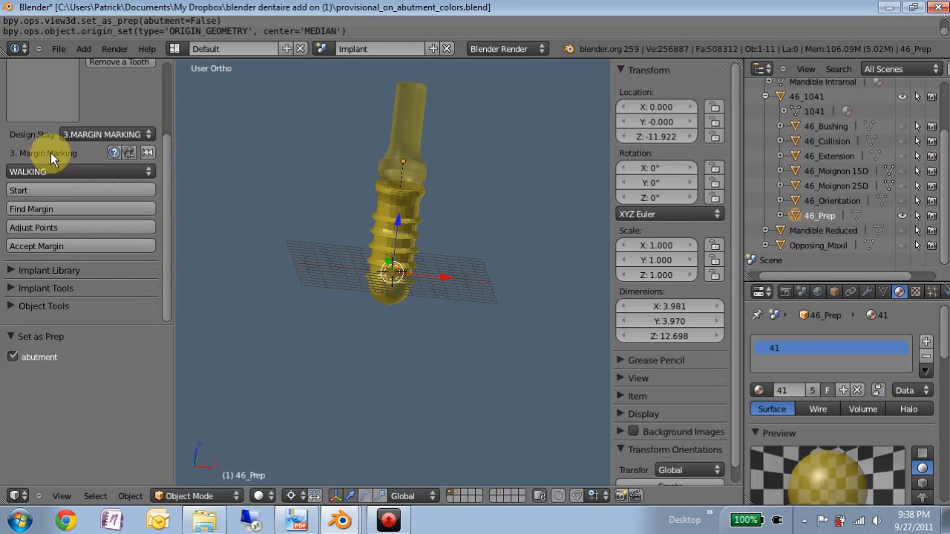
click(32, 186)
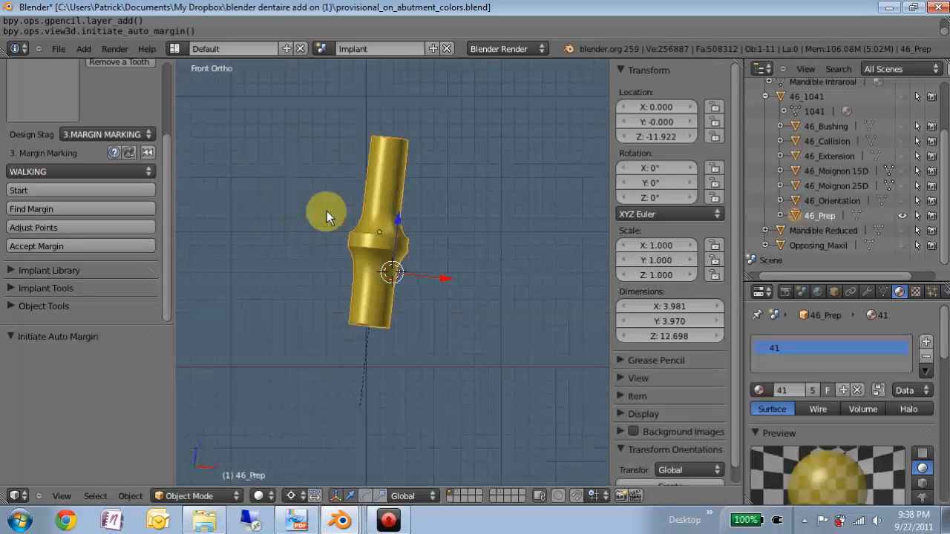
Step: Draw a short freehand grease pencil stroke across the upper edge of the collar on 46_Prep
middle_drag(375, 266, 444, 236)
key(r)
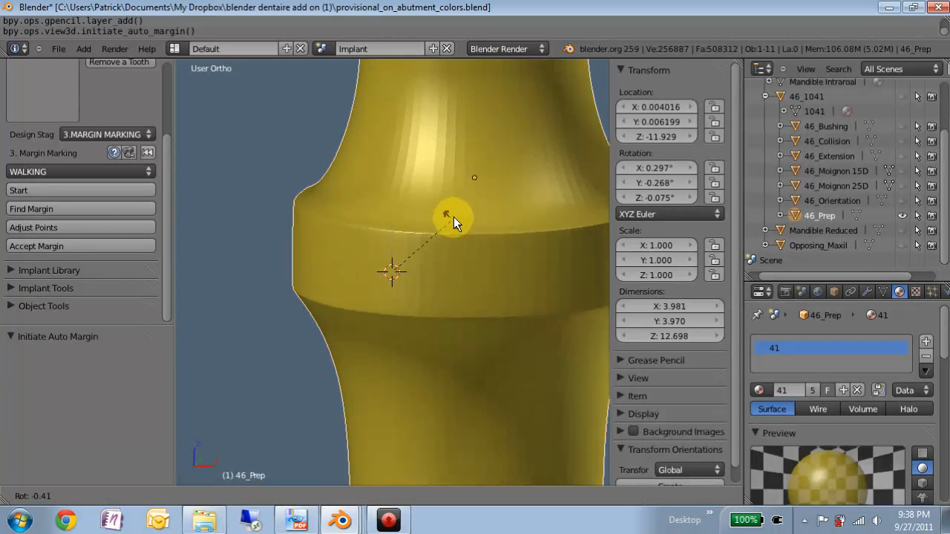
right_click(453, 214)
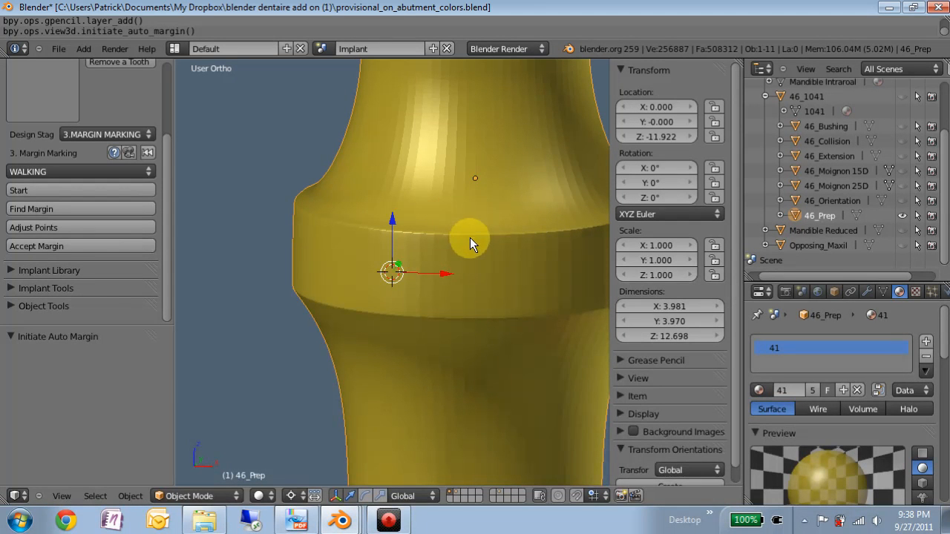
click(621, 360)
click(622, 360)
drag(467, 251, 469, 256)
scroll(466, 253, down, 2)
mouse_move(464, 251)
middle_down()
mouse_move(401, 260)
mouse_move(428, 260)
middle_up()
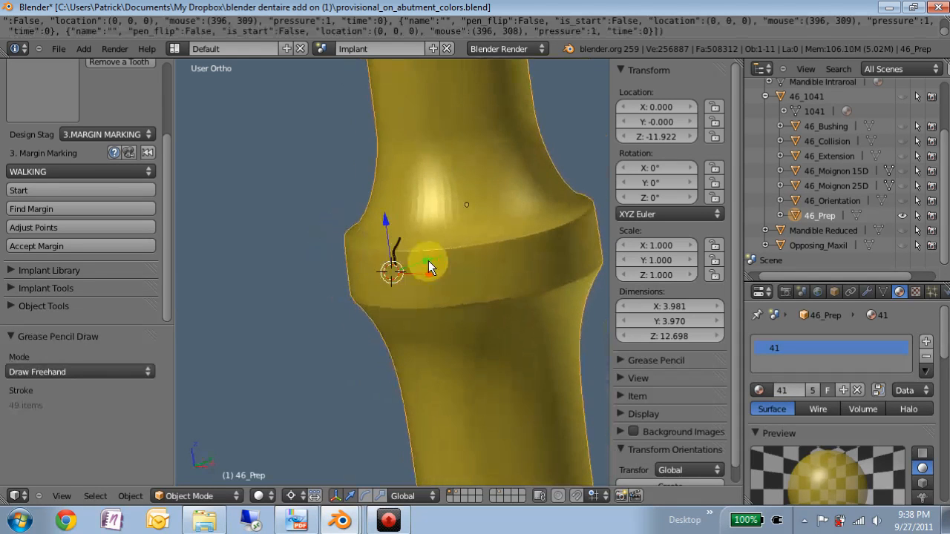
Step: Find the margin around the prep with Extra 0 and a search band width of 0.5, and accept it
click(33, 209)
click(162, 251)
text(0)
key(Return)
click(173, 267)
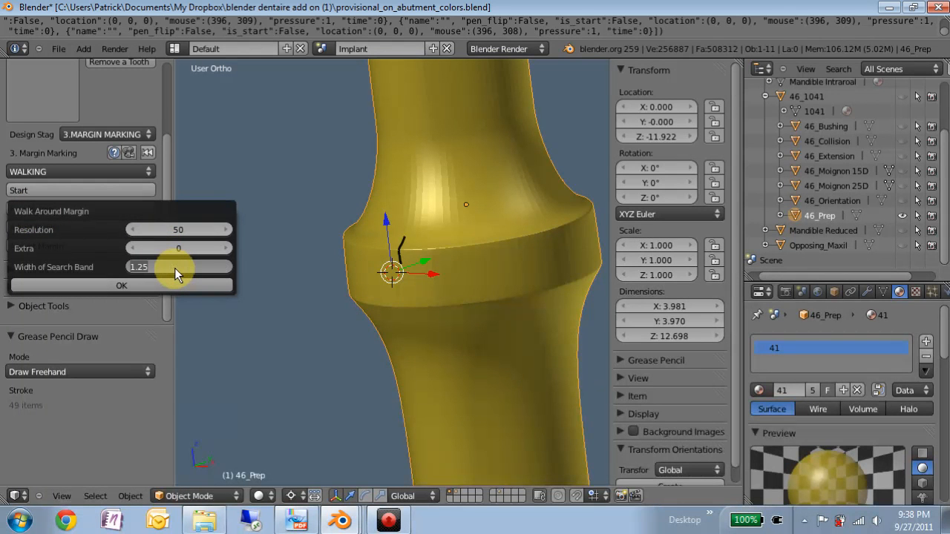
text(0.5)
key(Return)
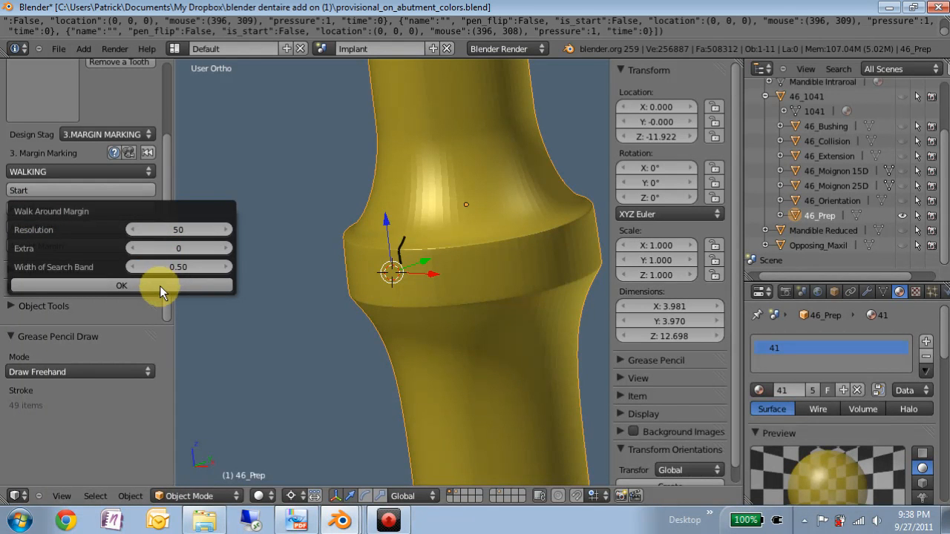
click(160, 286)
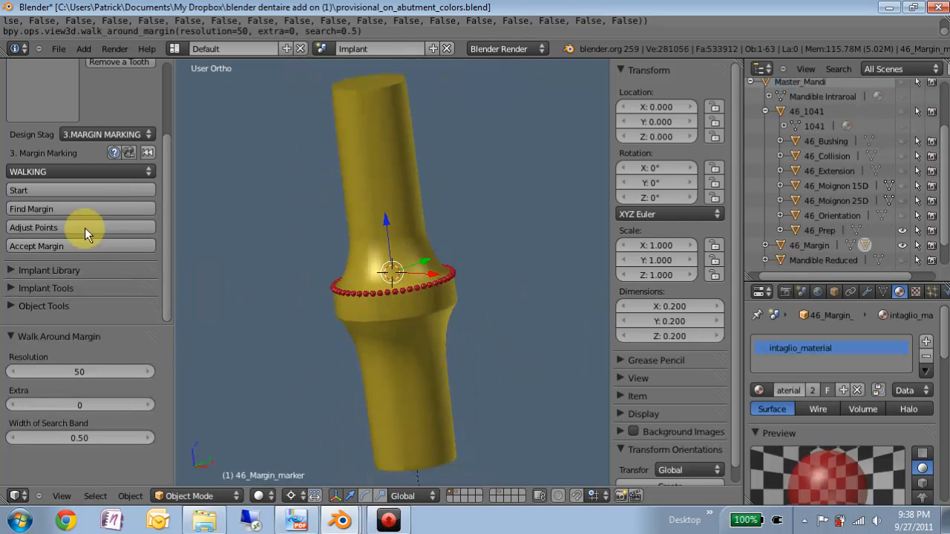
click(40, 245)
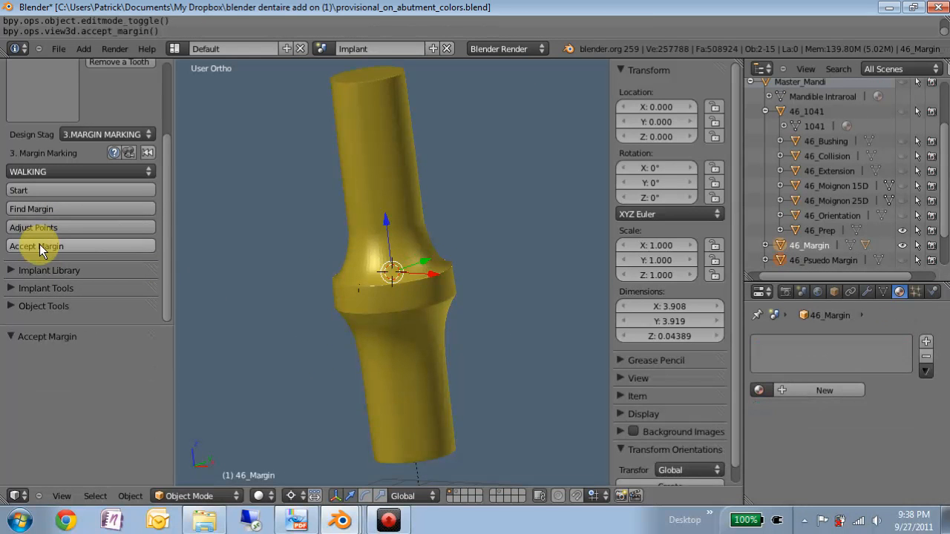
Step: View the accepted margin from the front and switch the design stage to 4.RESTORATION DESIGN
middle_drag(380, 285, 369, 258)
middle_drag(389, 202, 386, 193)
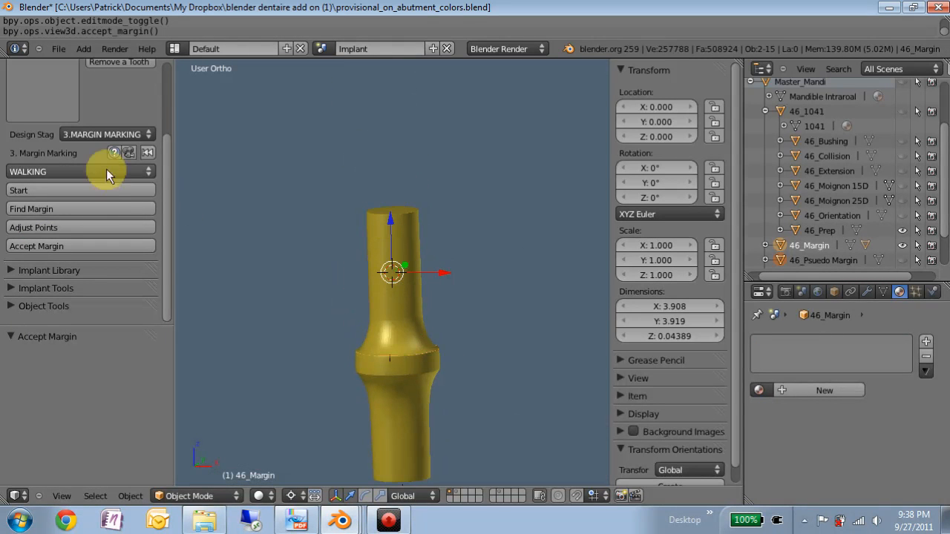
click(107, 134)
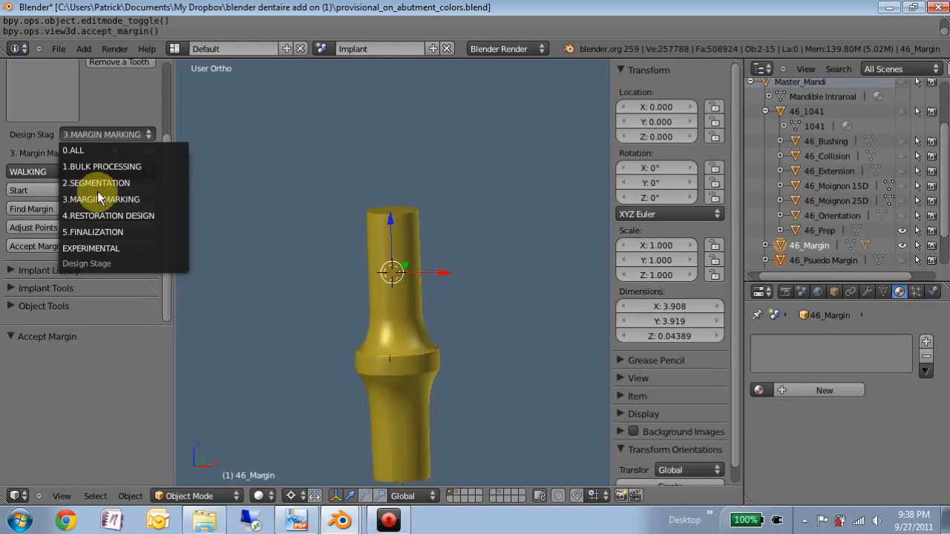
click(99, 215)
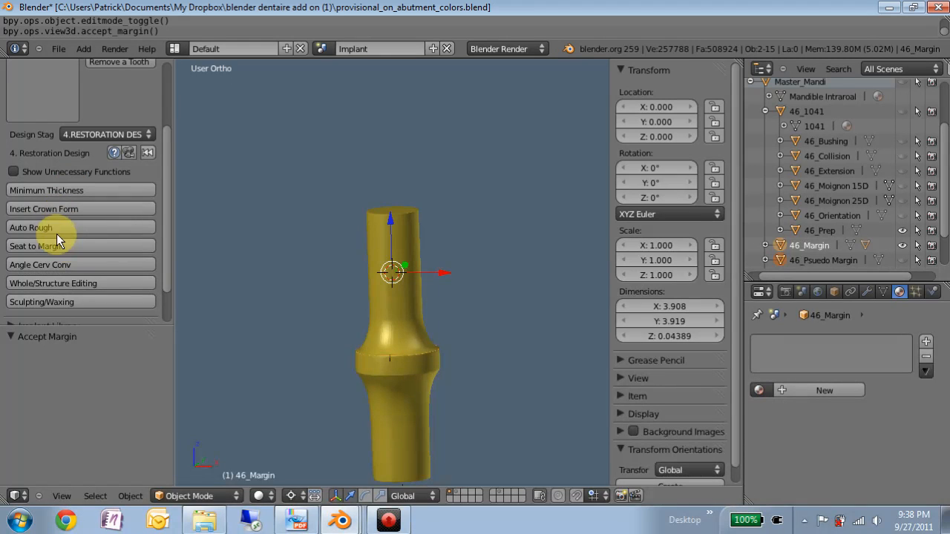
click(60, 209)
click(117, 257)
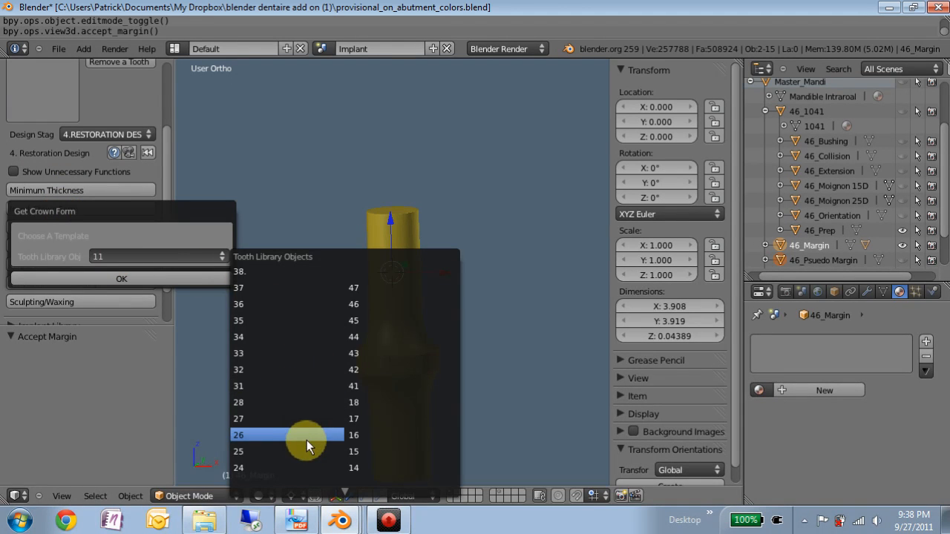
click(358, 305)
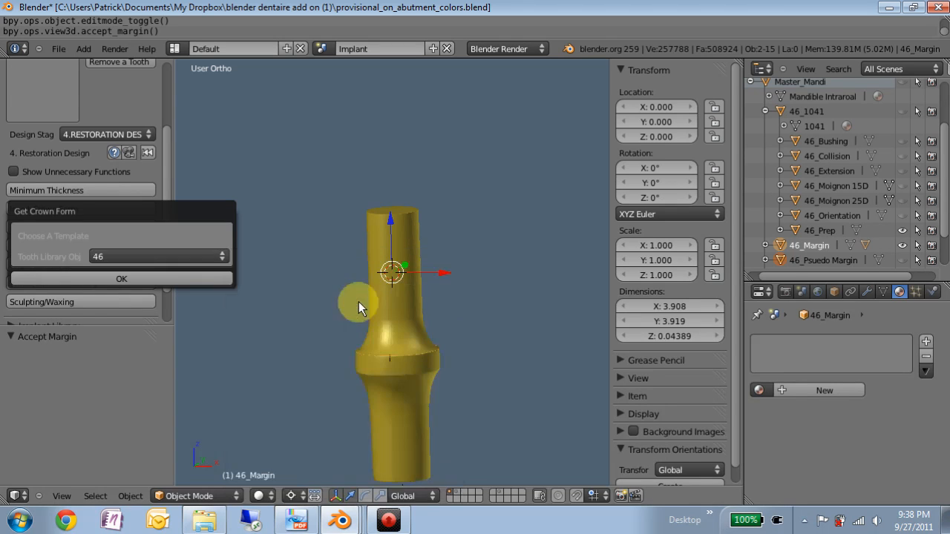
click(61, 208)
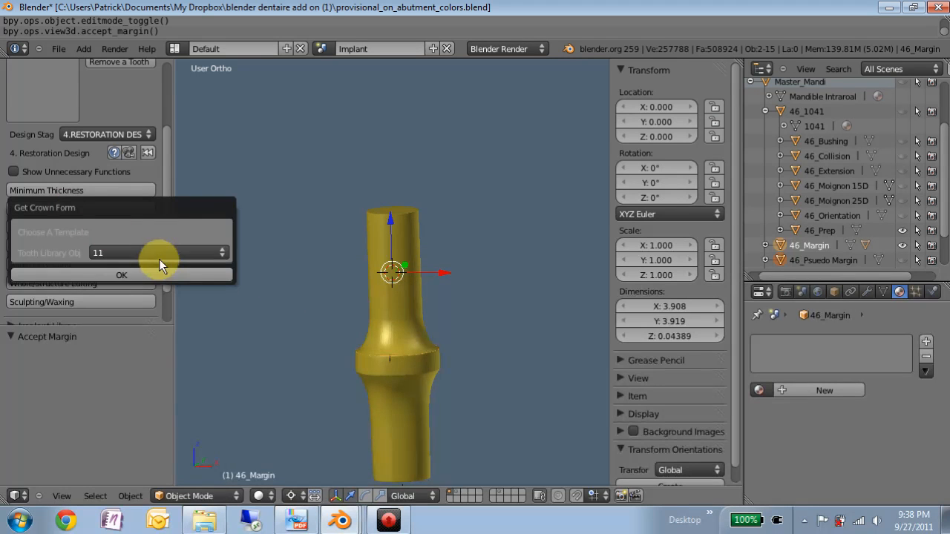
click(171, 255)
click(355, 300)
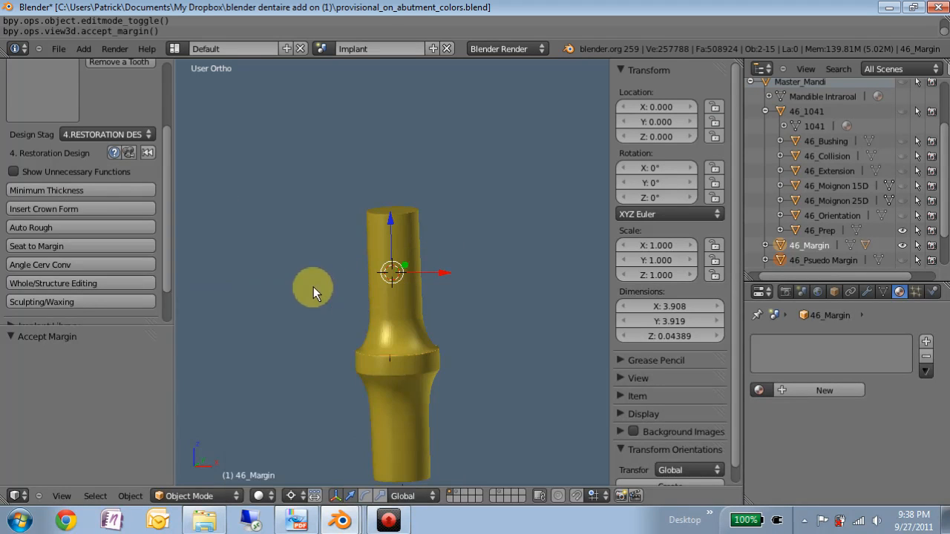
Step: Insert the crown form from tooth library template 46 for the restoration
click(47, 210)
click(124, 259)
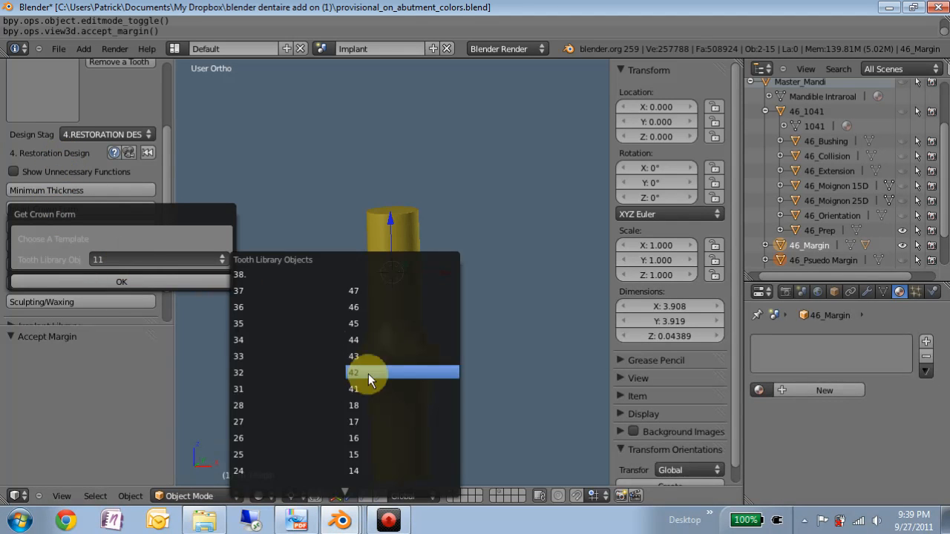
click(360, 305)
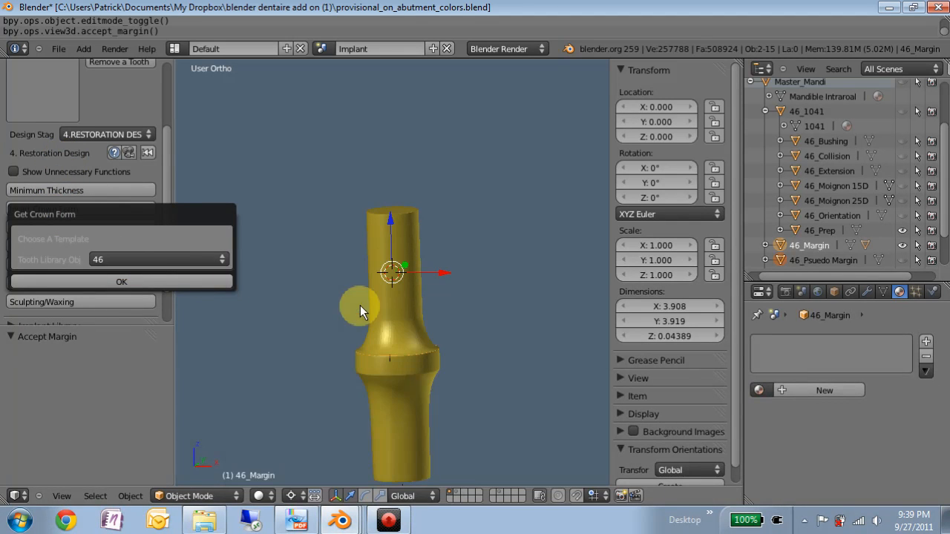
click(160, 279)
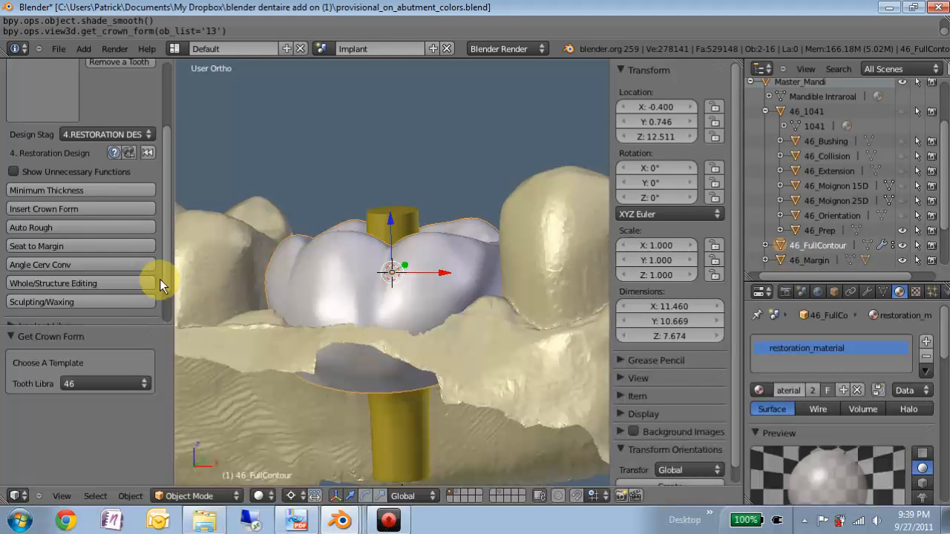
Step: Show implant 46_1041 and Mandible Reduced, and examine the crown's position over the abutment and jaw from the side
scroll(420, 327, down, 3)
middle_drag(417, 328, 422, 314)
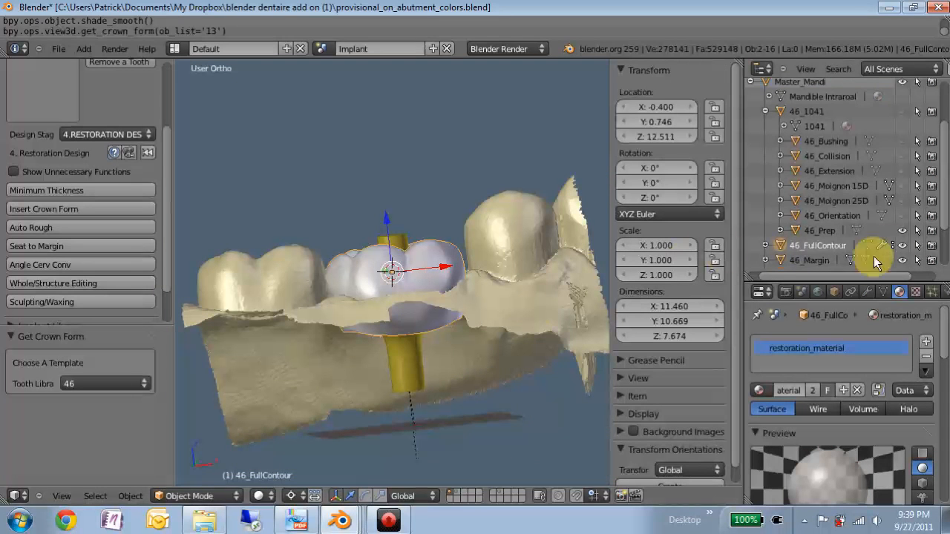
click(903, 111)
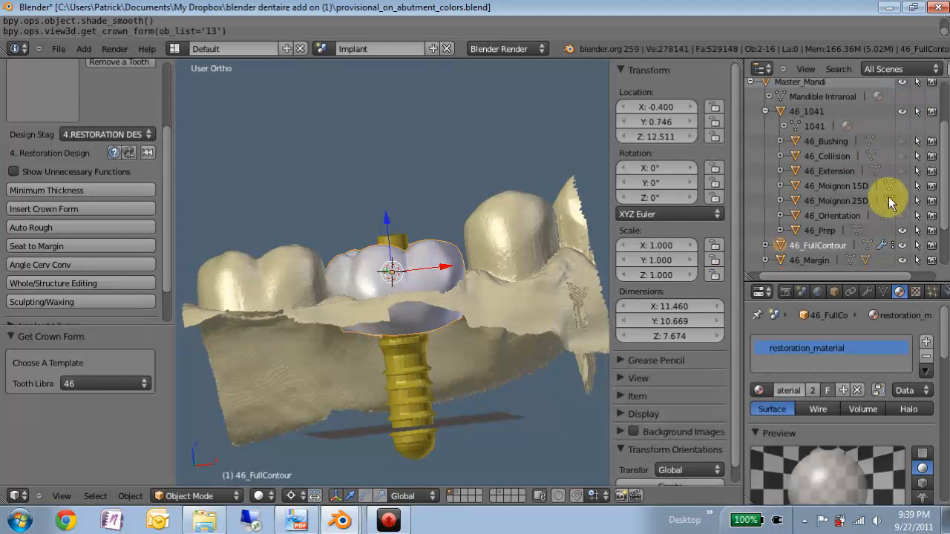
scroll(870, 264, down, 2)
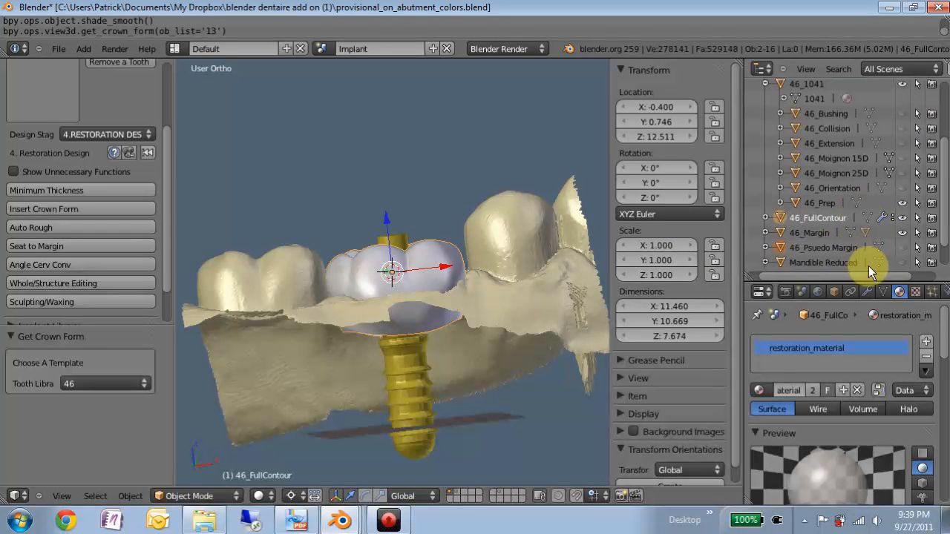
scroll(890, 253, down, 2)
click(902, 230)
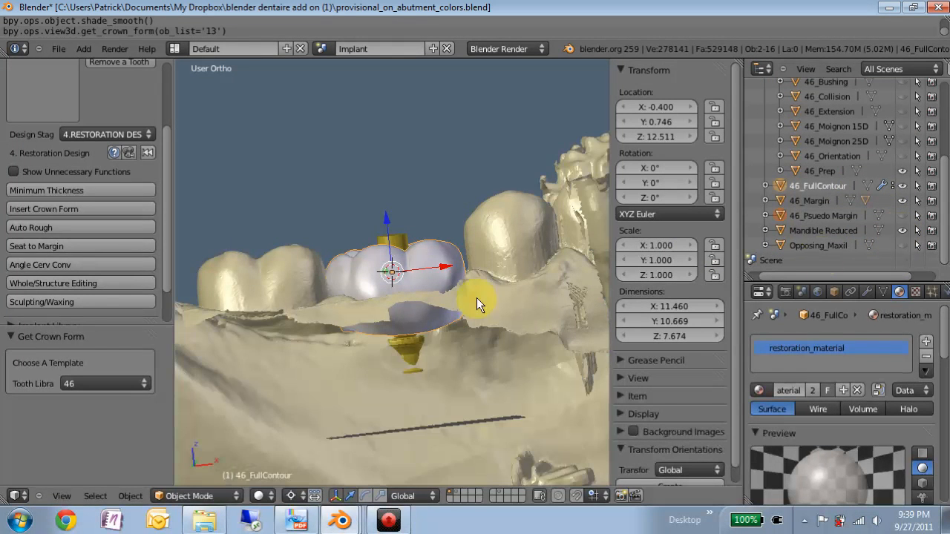
middle_drag(270, 365, 392, 303)
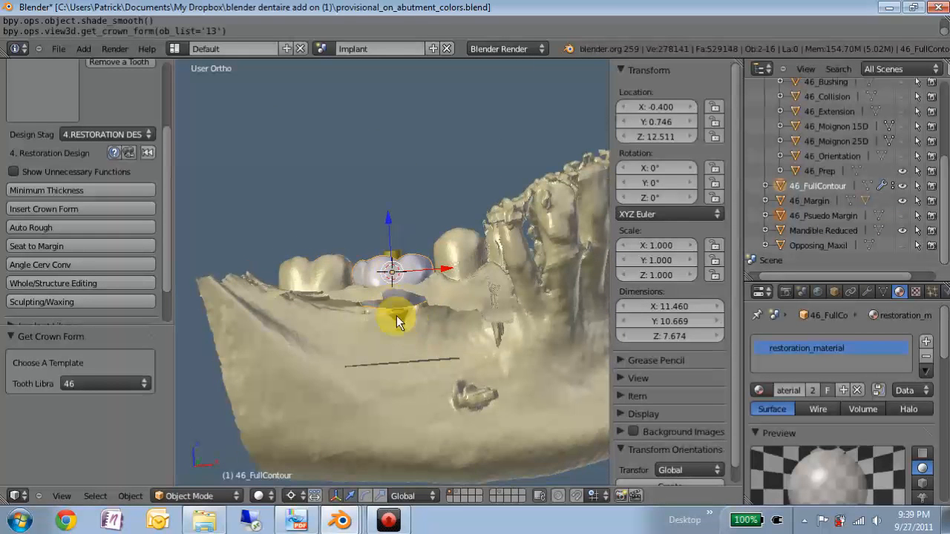
middle_drag(509, 274, 480, 265)
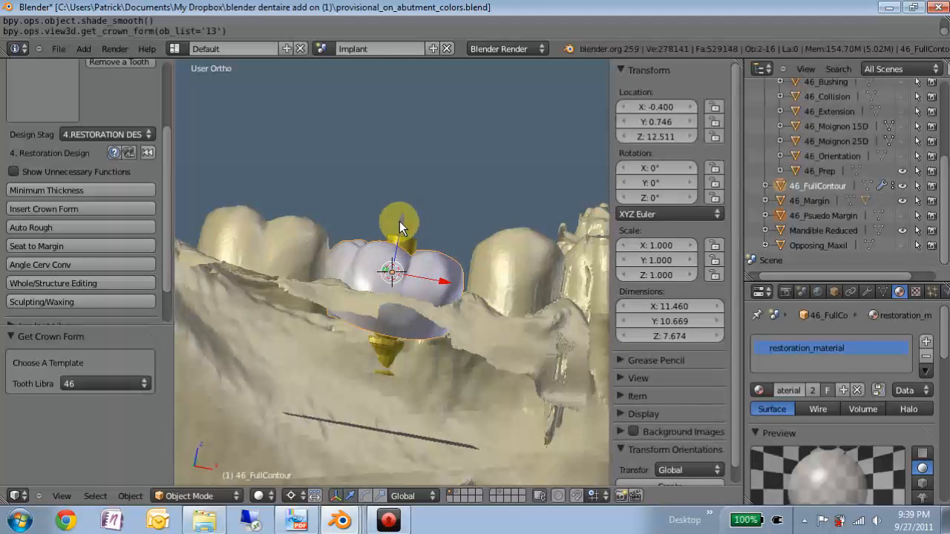
Step: Raise the full-contour crown form about 2.776 along the Z axis and check its height against the neighbouring teeth
key(g)
key(z)
click(447, 201)
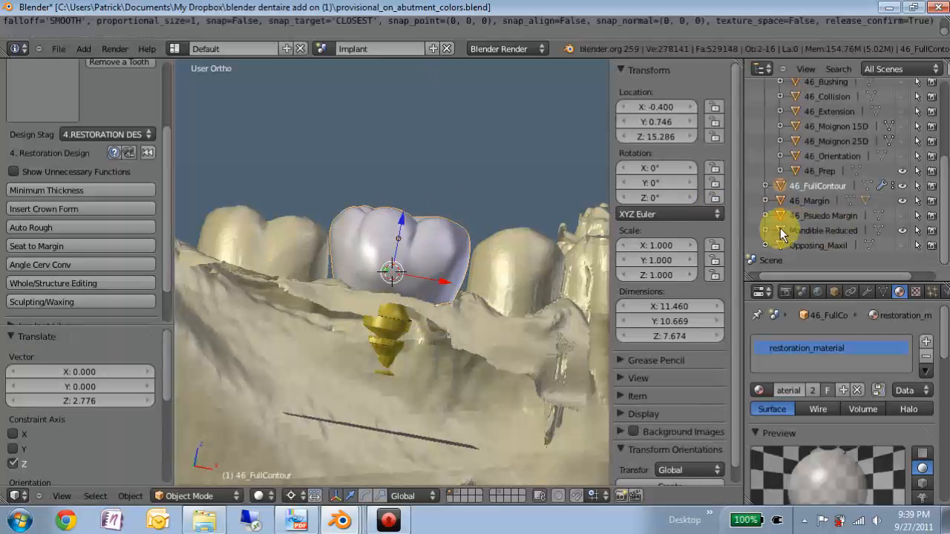
middle_drag(362, 281, 378, 270)
middle_drag(378, 306, 408, 239)
scroll(407, 245, up, 2)
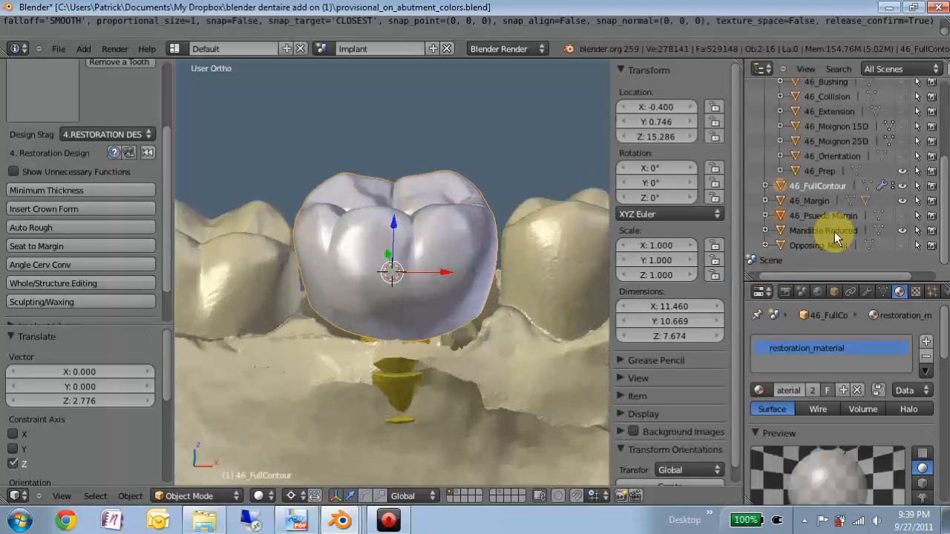
Step: Hide Mandible Reduced and seat the full-contour crown to the margin
click(902, 231)
mouse_move(399, 308)
middle_down()
mouse_move(377, 314)
mouse_move(435, 293)
mouse_move(403, 254)
mouse_move(268, 336)
mouse_move(329, 330)
mouse_move(318, 324)
mouse_move(398, 292)
middle_up()
scroll(408, 292, down, 3)
scroll(397, 291, up, 2)
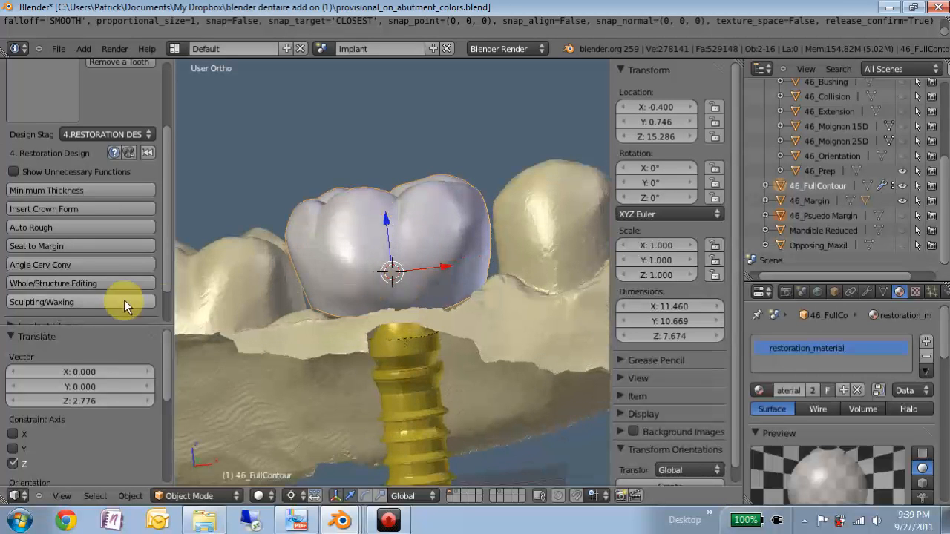
click(27, 250)
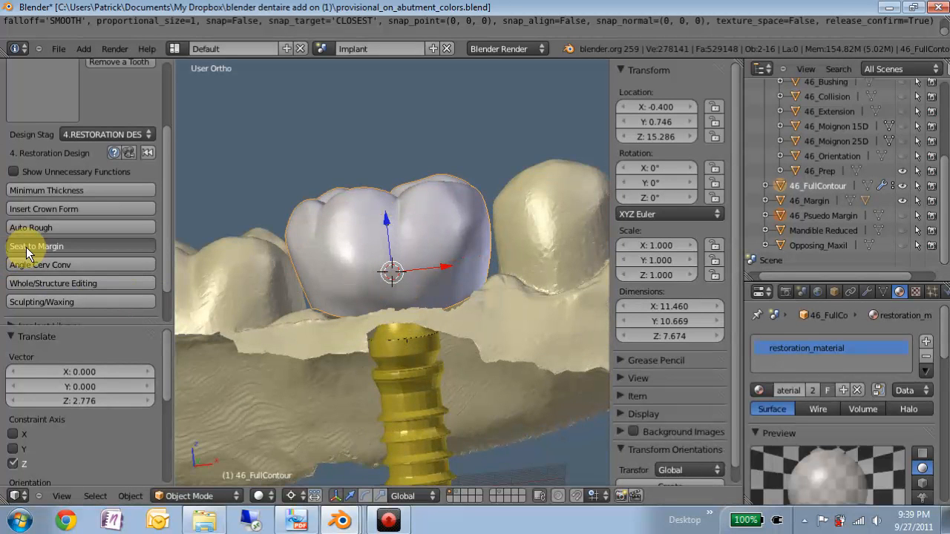
middle_drag(401, 259, 366, 229)
Step: Switch the design stage to 5.FINALIZATION and apply the dynamic properties with only Dynamic Margin enabled
click(87, 134)
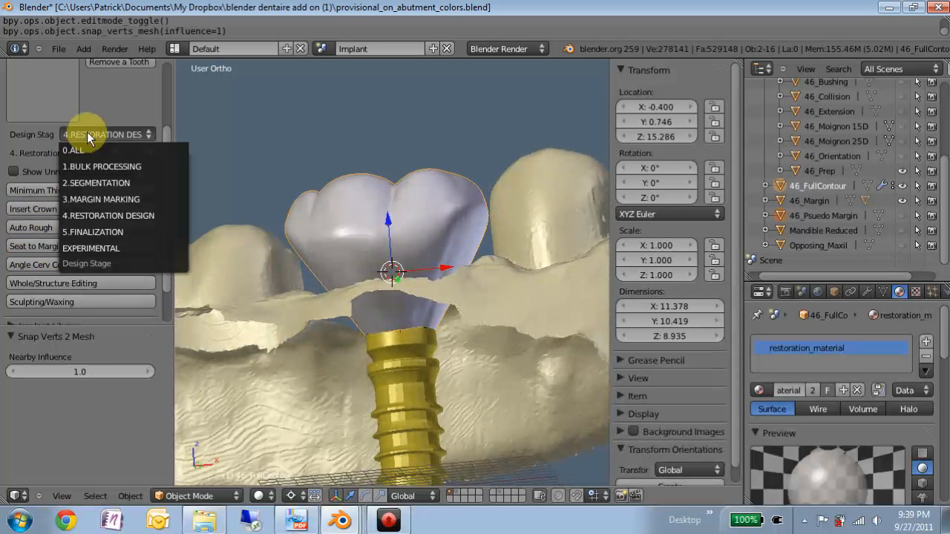
click(88, 231)
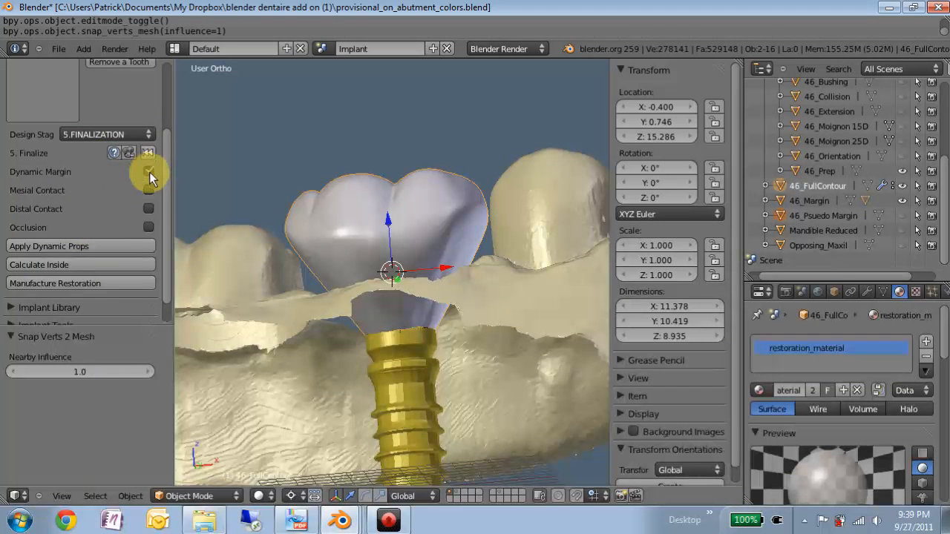
click(95, 245)
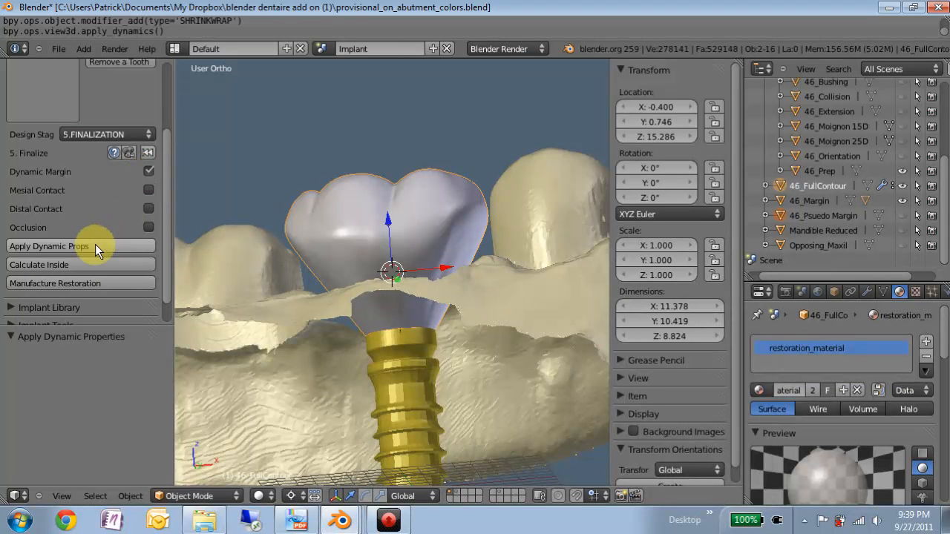
Step: Calculate the crown's inside surface with Holy Zone Width 0.2, Chamfer 0.20 and Gap Thickness 0.07
click(42, 265)
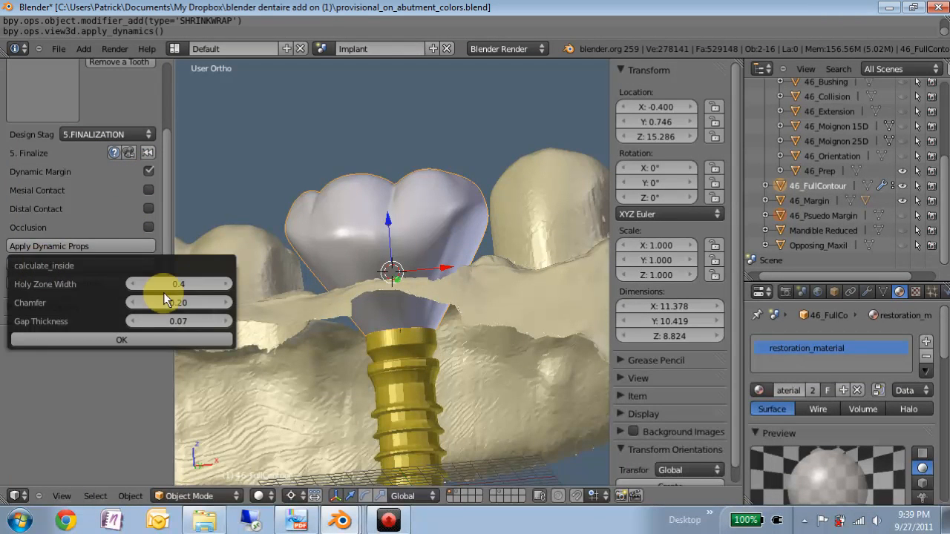
click(136, 281)
click(135, 281)
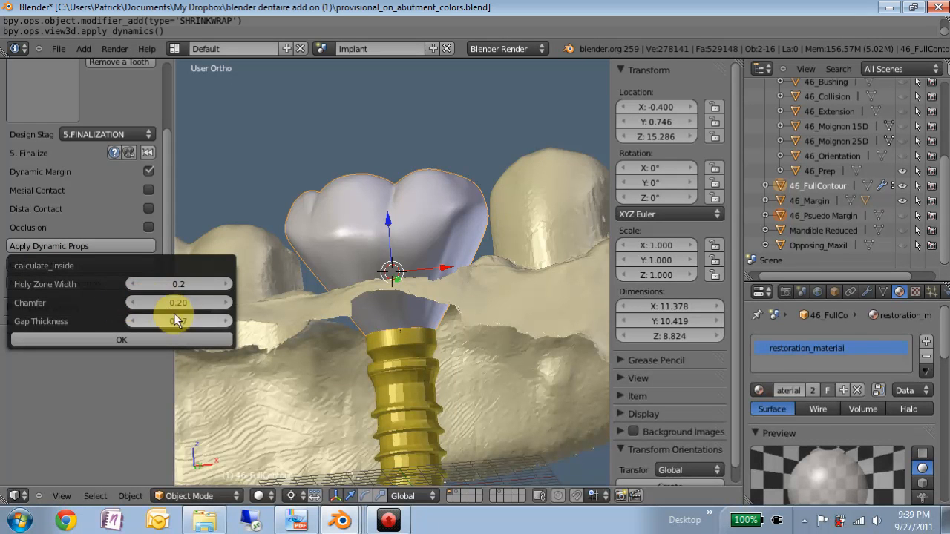
click(152, 338)
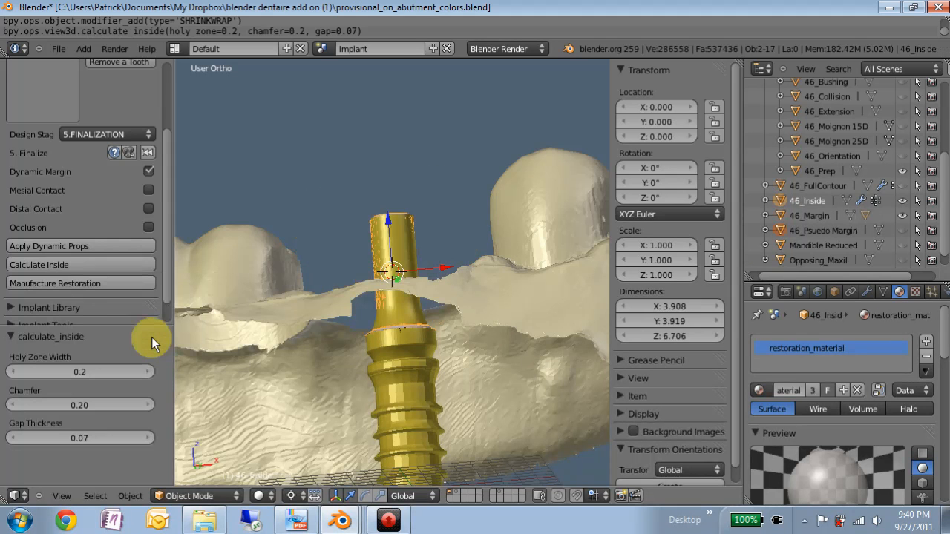
Step: Inspect the calculated inside surface around the abutment, and display the face normals of 46_Prep in Edit Mode
middle_drag(300, 296, 418, 212)
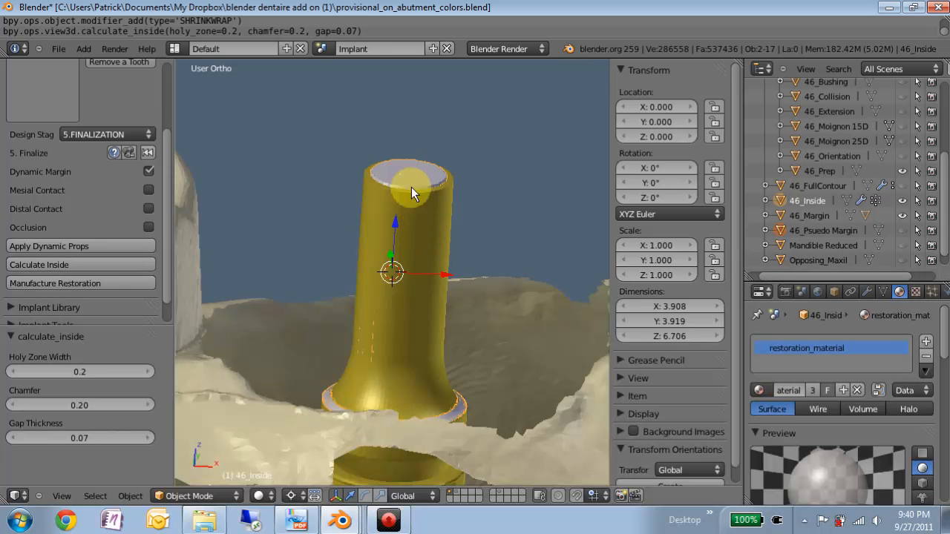
scroll(433, 248, down, 4)
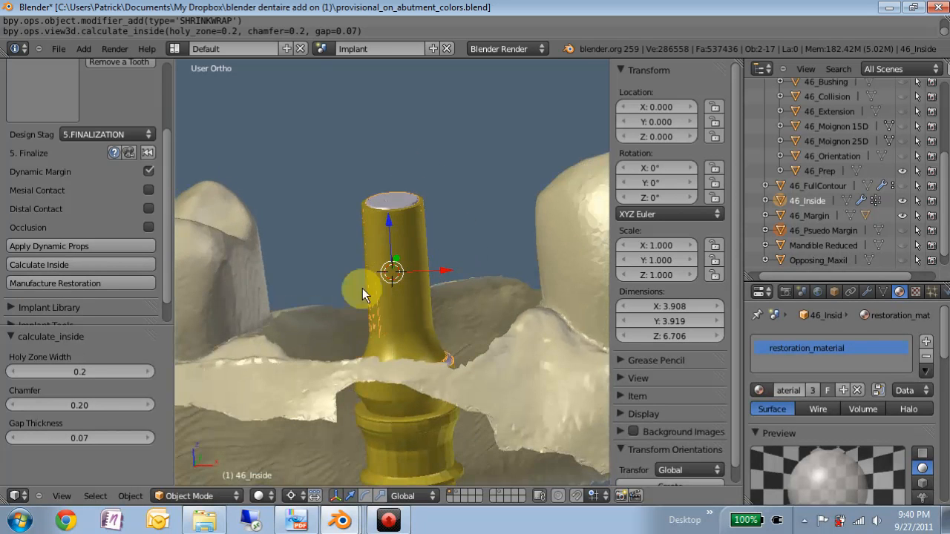
middle_drag(372, 255, 426, 186)
middle_drag(364, 294, 461, 311)
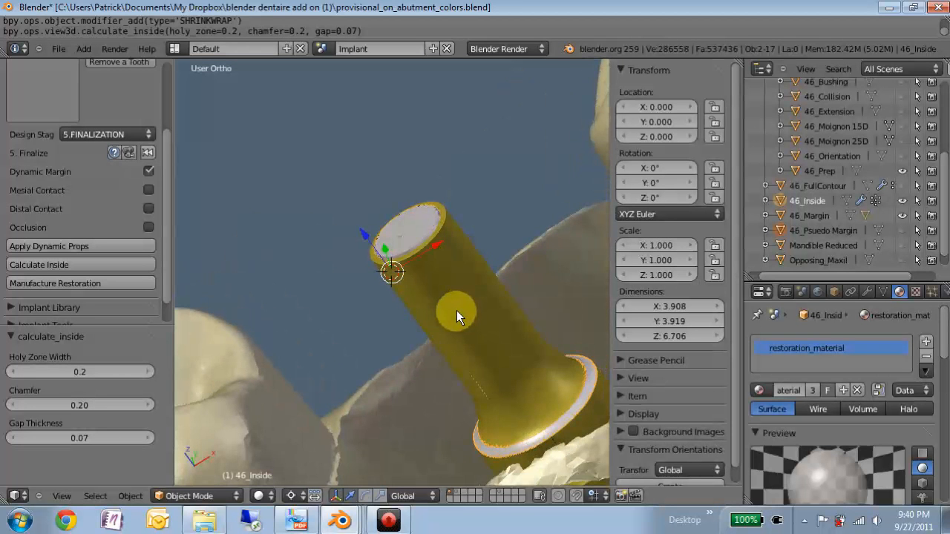
right_click(454, 314)
middle_drag(271, 418, 261, 355)
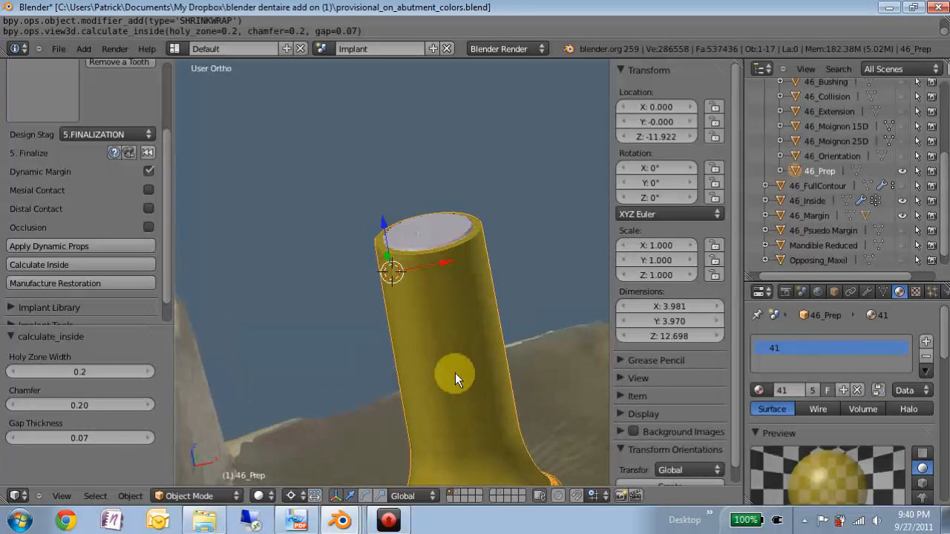
key(Tab)
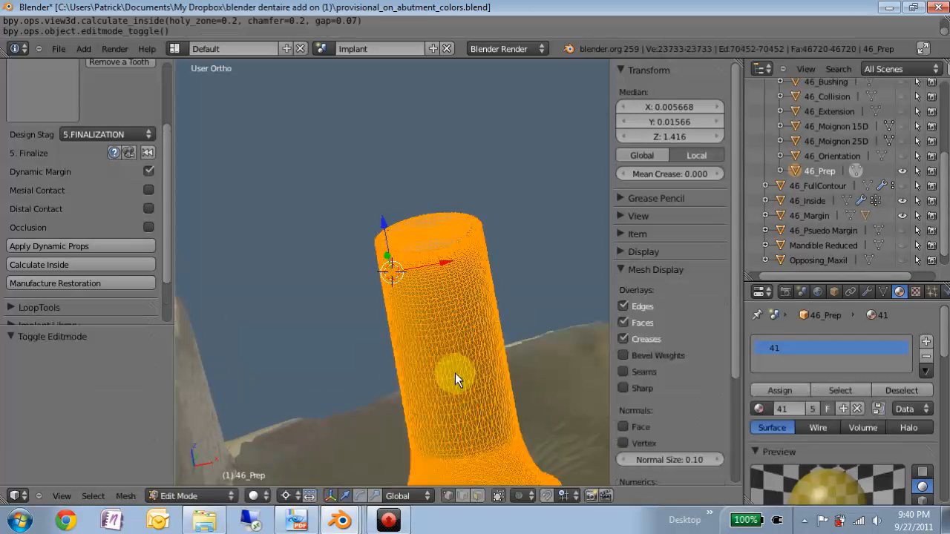
click(623, 427)
middle_drag(471, 334, 427, 211)
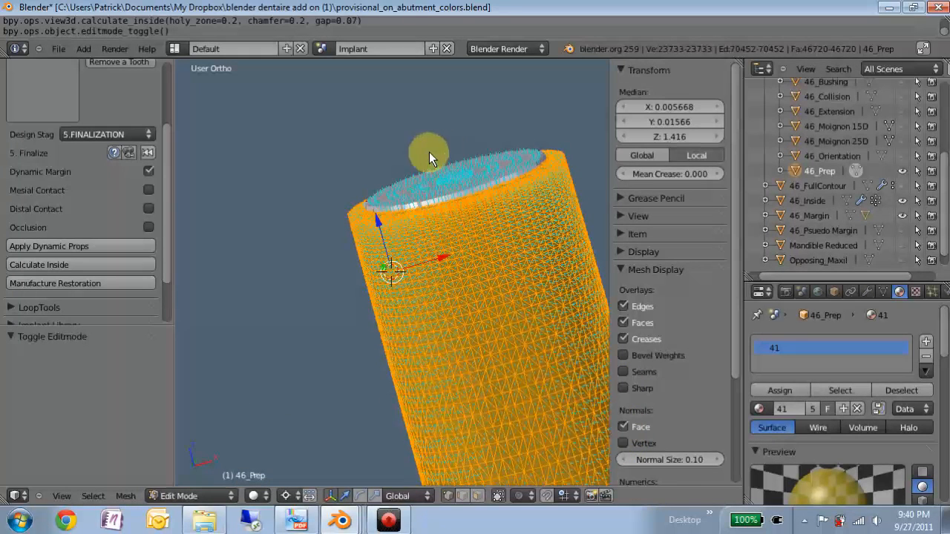
mouse_move(451, 308)
middle_down()
mouse_move(409, 349)
mouse_move(460, 314)
mouse_move(424, 320)
mouse_move(454, 321)
middle_up()
Step: Make the normals of 46_Prep consistent facing outward and return to Object Mode
key(space)
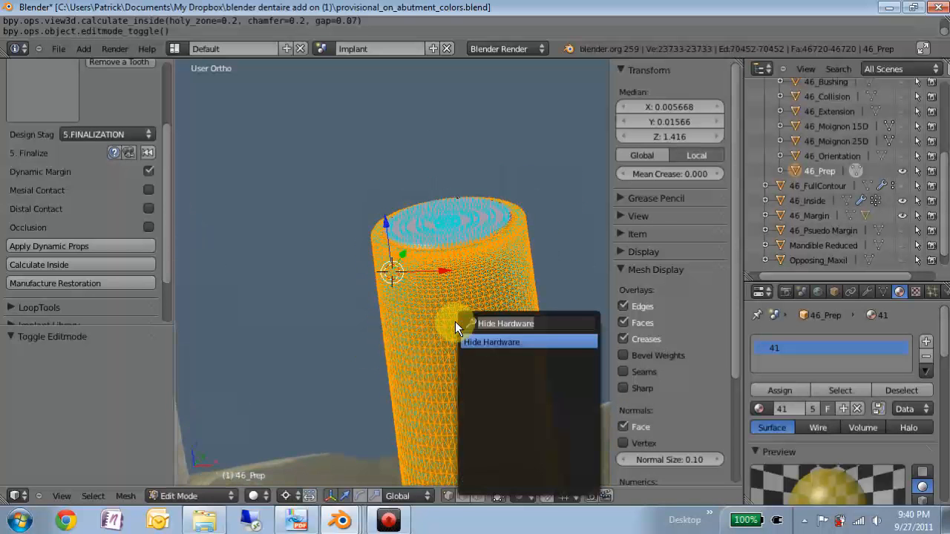
text(normal)
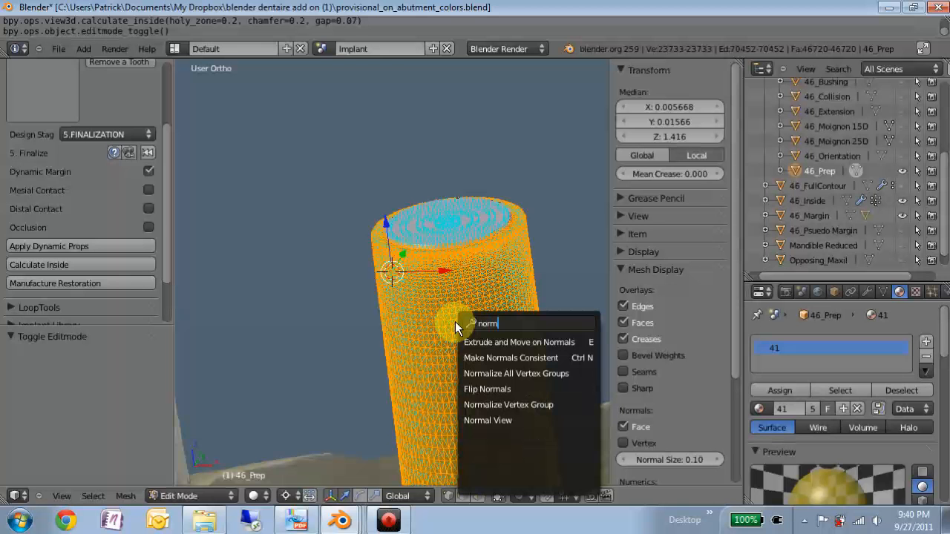
click(484, 355)
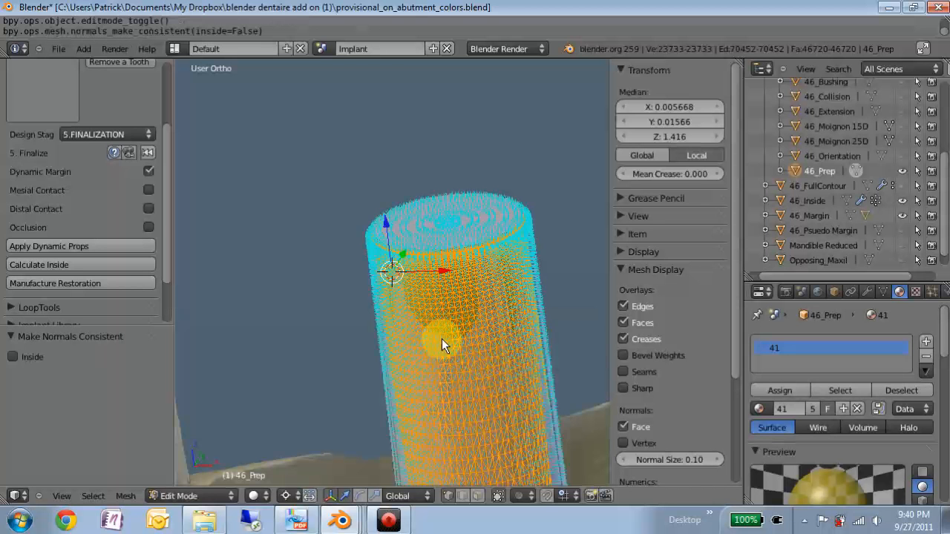
key(Tab)
Step: Examine how the inside surface covers the abutment post, from its flat top down to the margin ledge
middle_drag(442, 339, 447, 366)
scroll(449, 369, up, 1)
scroll(401, 412, down, 1)
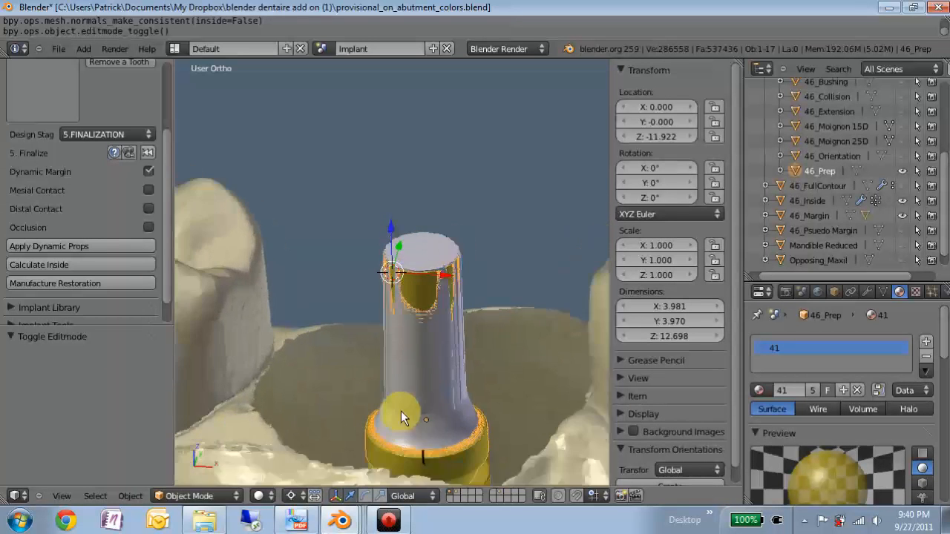
scroll(445, 308, up, 2)
scroll(445, 308, up, 2)
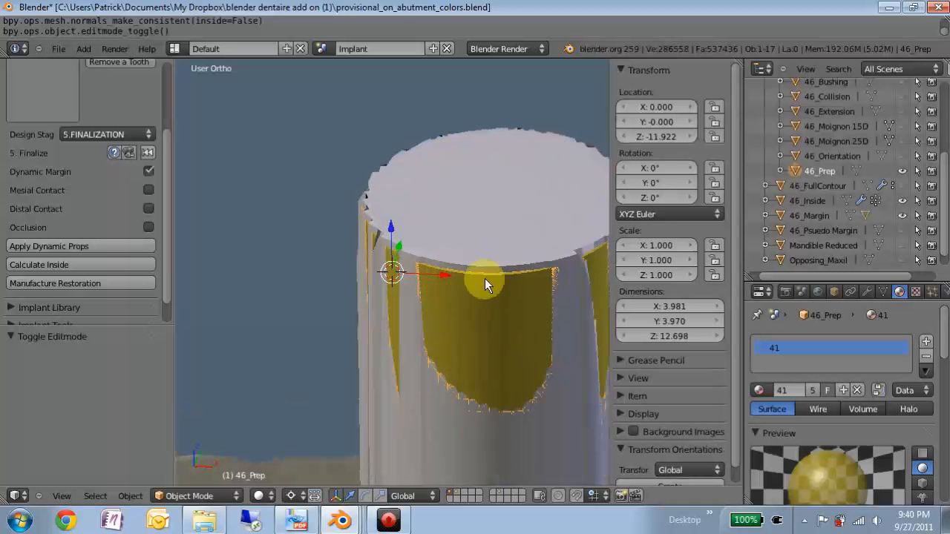
scroll(461, 382, down, 4)
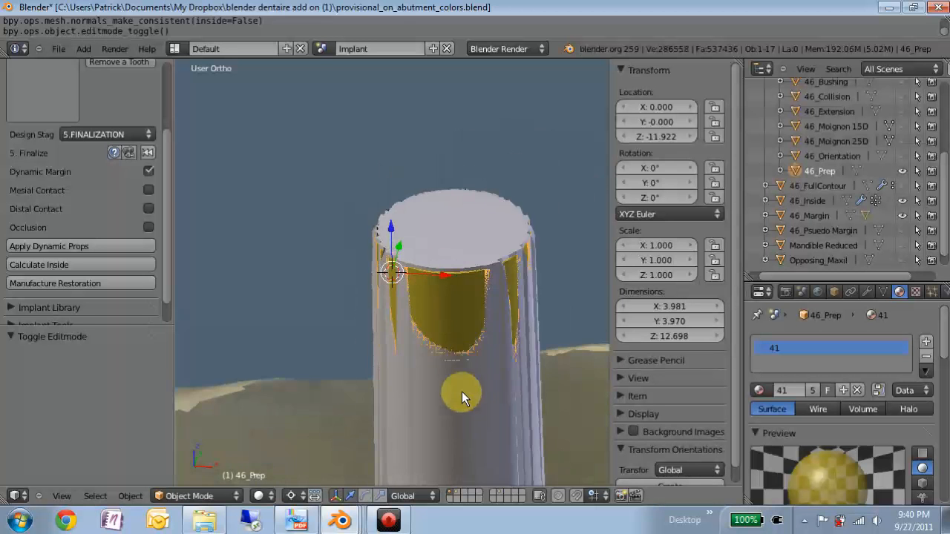
scroll(438, 382, up, 2)
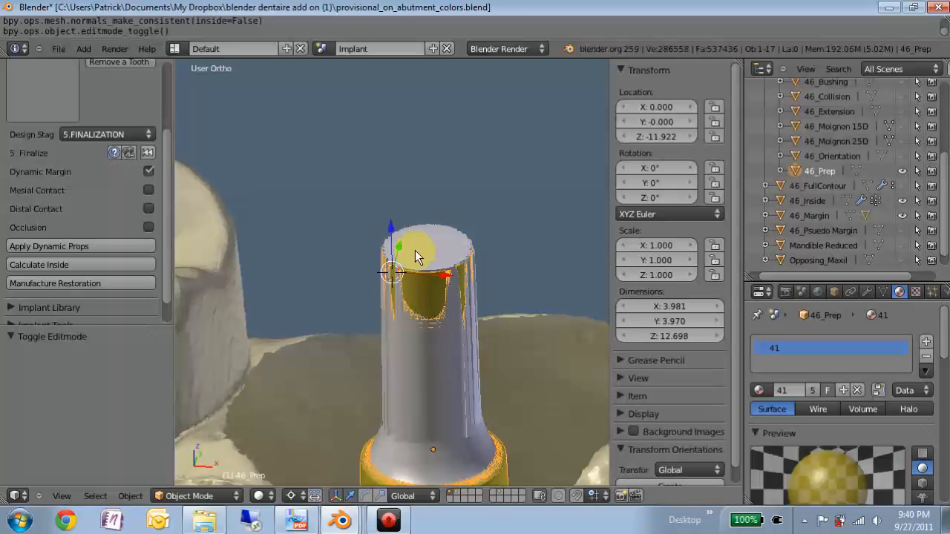
scroll(418, 291, down, 1)
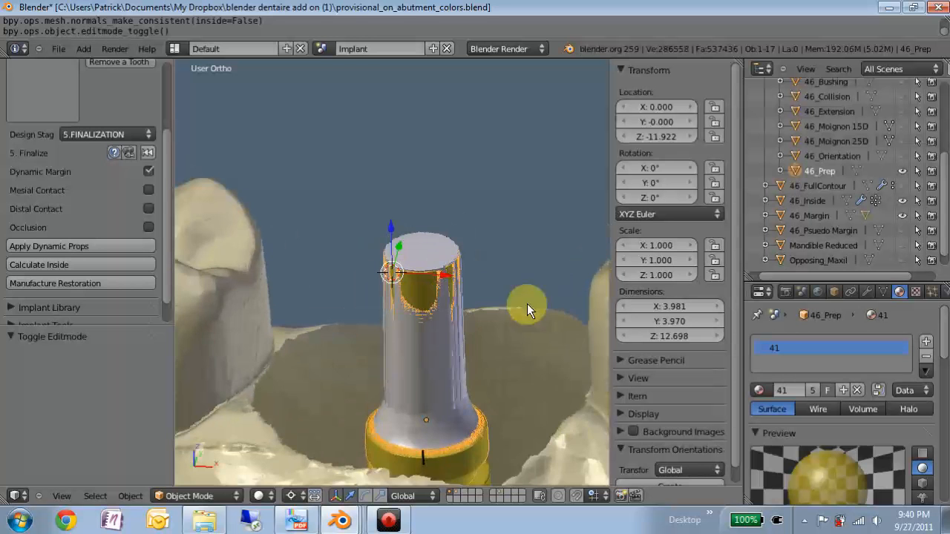
Step: Set the offset of 46_Inside's Shrinkwrap modifier that projects onto 46_Prep to -0.05
right_click(417, 362)
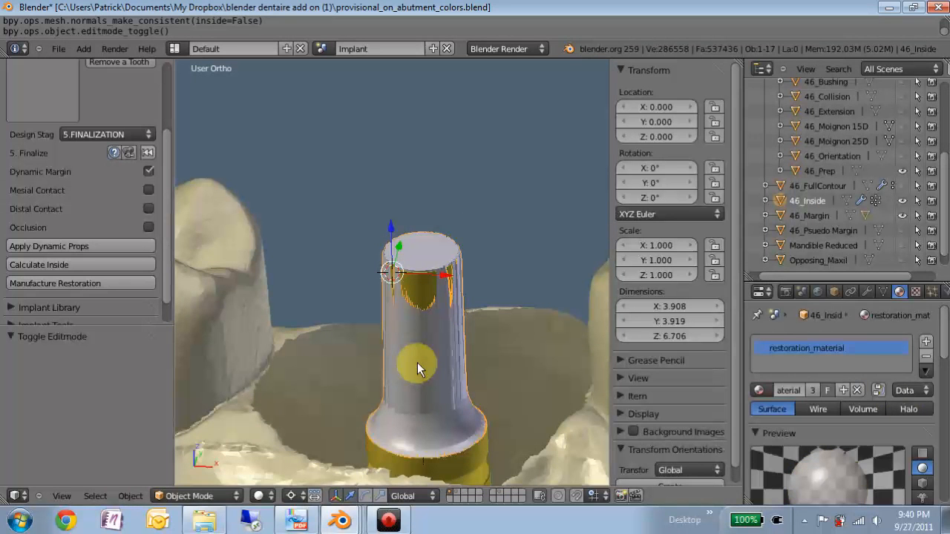
click(871, 292)
scroll(790, 411, down, 3)
scroll(789, 411, up, 2)
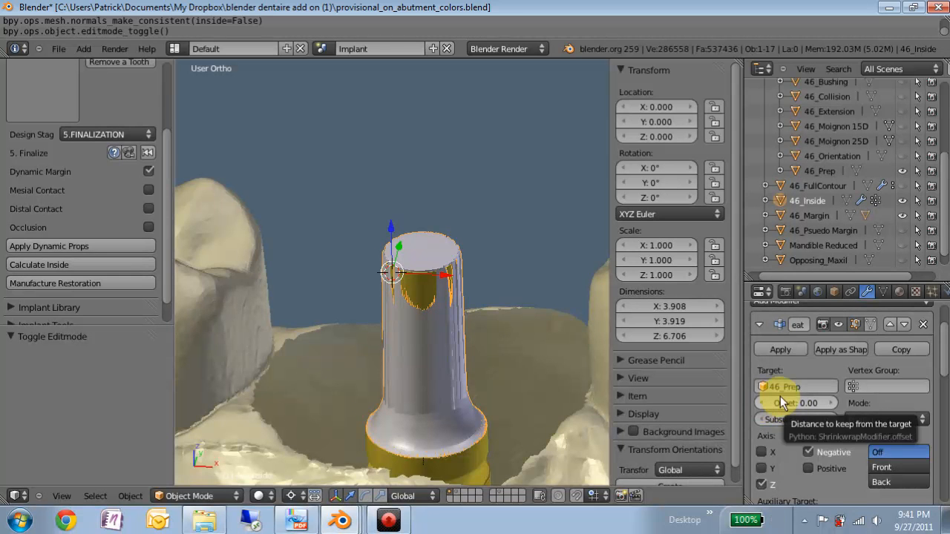
scroll(780, 396, up, 2)
scroll(777, 422, down, 2)
click(764, 403)
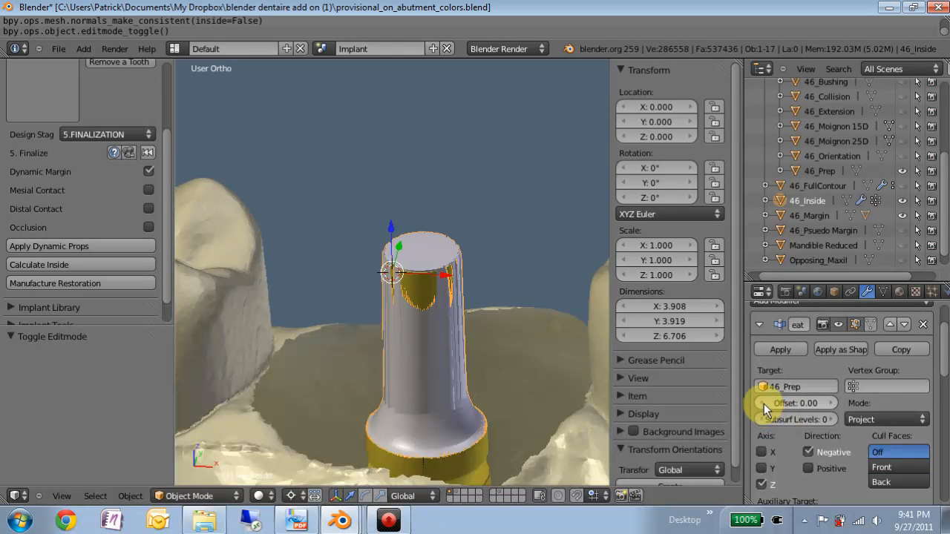
click(763, 402)
click(763, 402)
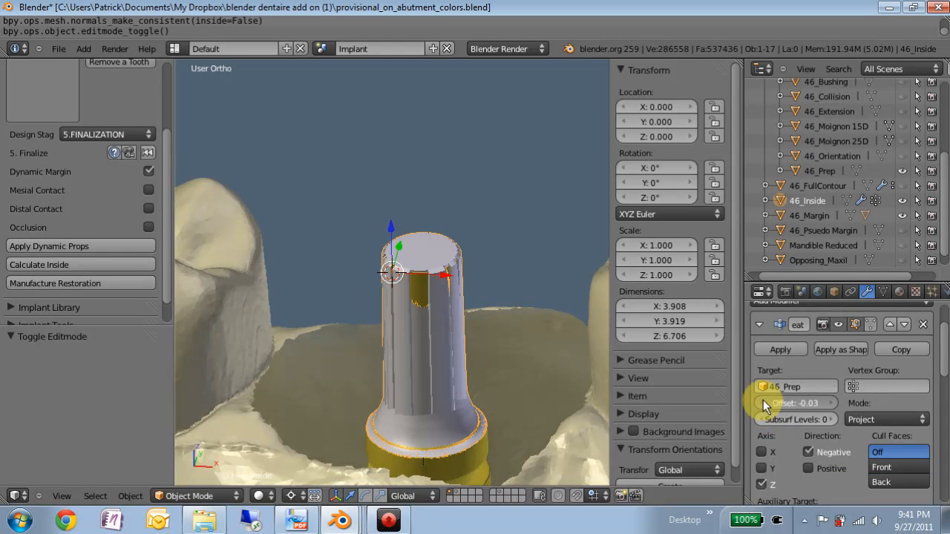
click(763, 401)
click(763, 401)
Step: Try a Shrinkwrap offset of -0.04 while viewing the margin ledge, and set it back to -0.05
middle_drag(392, 390, 422, 412)
scroll(421, 430, up, 3)
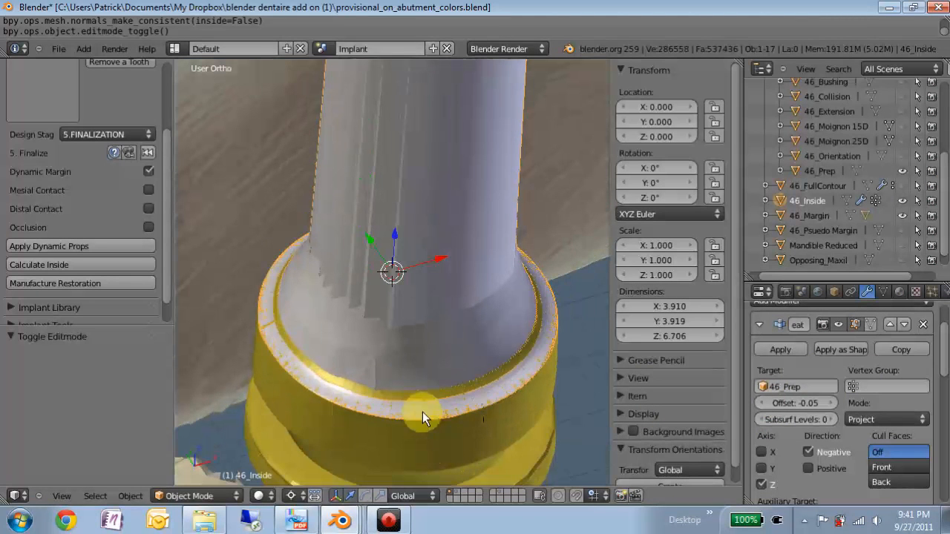
click(831, 403)
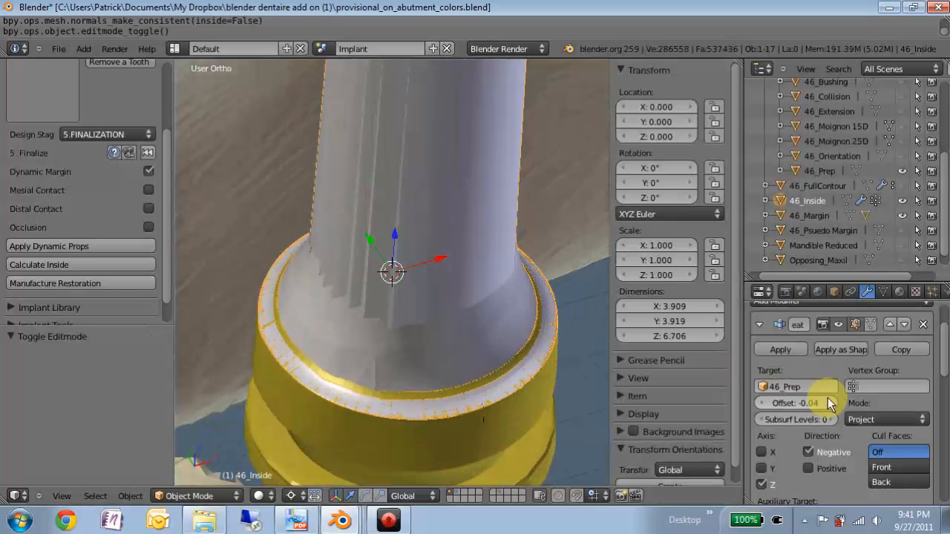
click(757, 403)
Step: Review the remaining Shrinkwrap modifiers of 46_Inside and examine its surface along the post and around the margin ledge
scroll(451, 260, down, 3)
middle_drag(451, 261, 372, 250)
scroll(811, 463, down, 8)
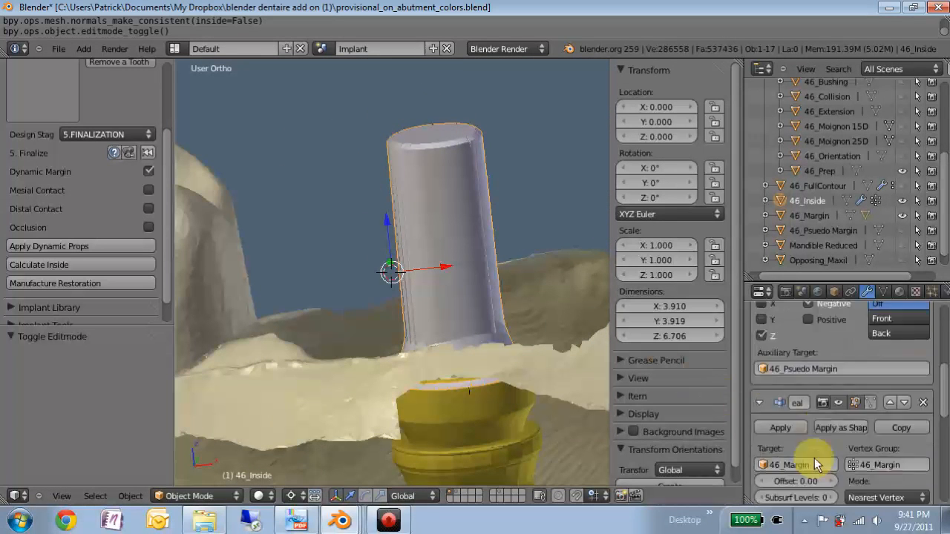
scroll(812, 463, down, 1)
scroll(471, 322, up, 3)
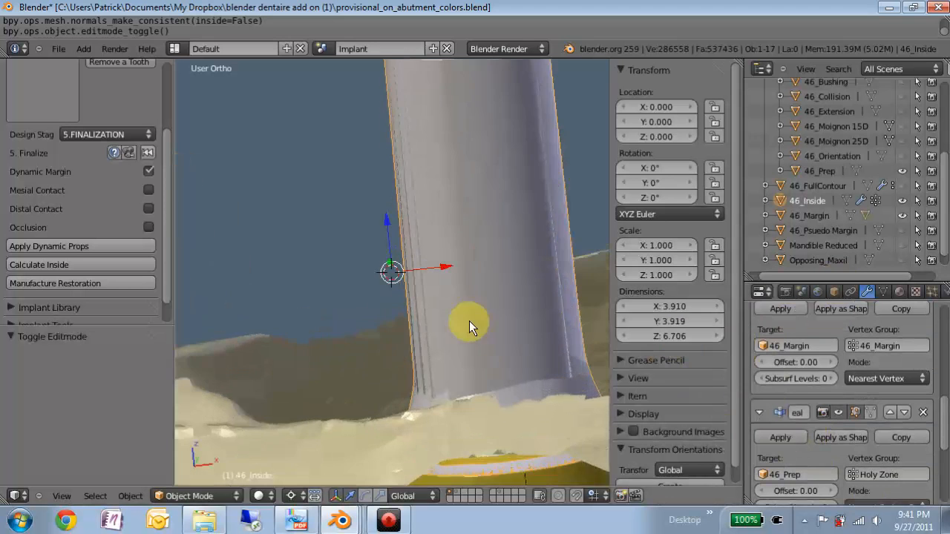
scroll(463, 330, down, 3)
middle_drag(462, 329, 455, 404)
scroll(439, 383, up, 2)
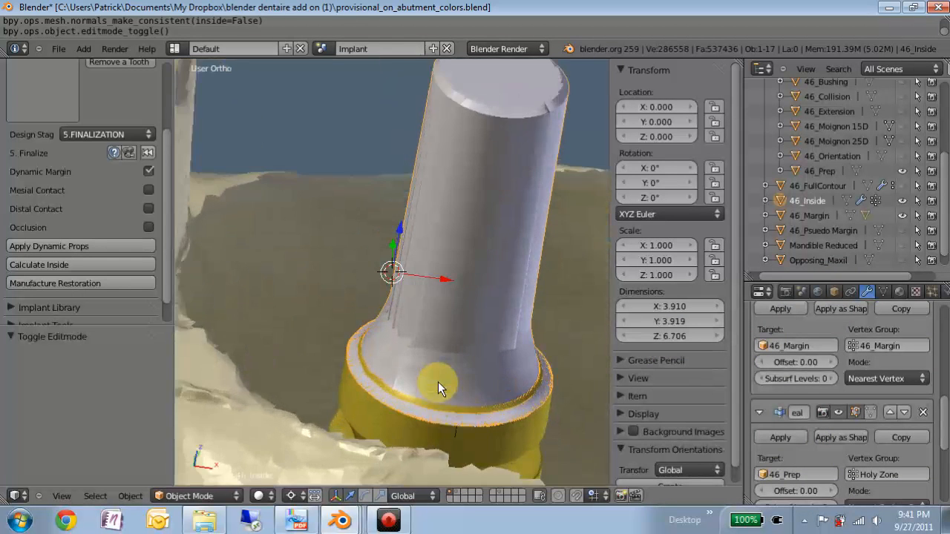
click(438, 381)
scroll(443, 371, up, 1)
scroll(444, 342, up, 1)
scroll(440, 316, down, 4)
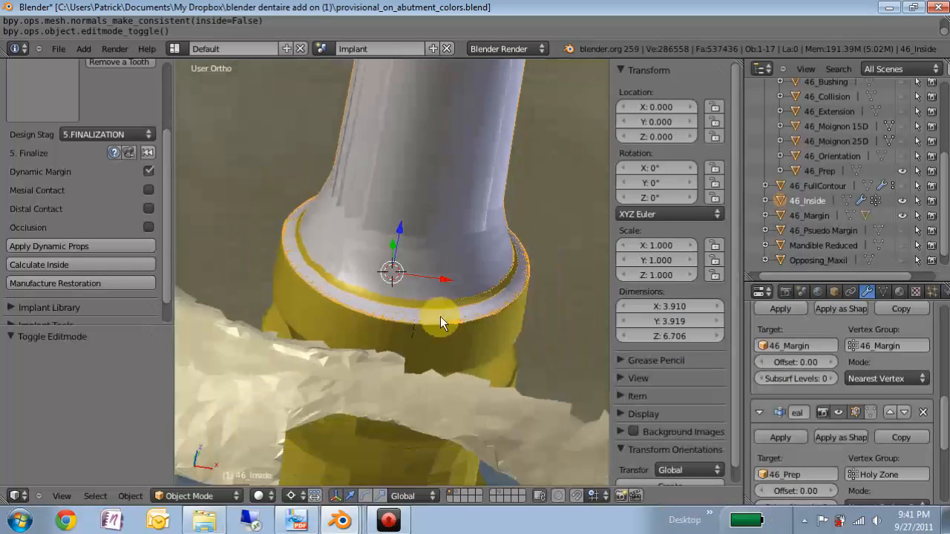
scroll(443, 193, down, 2)
middle_drag(441, 154, 416, 157)
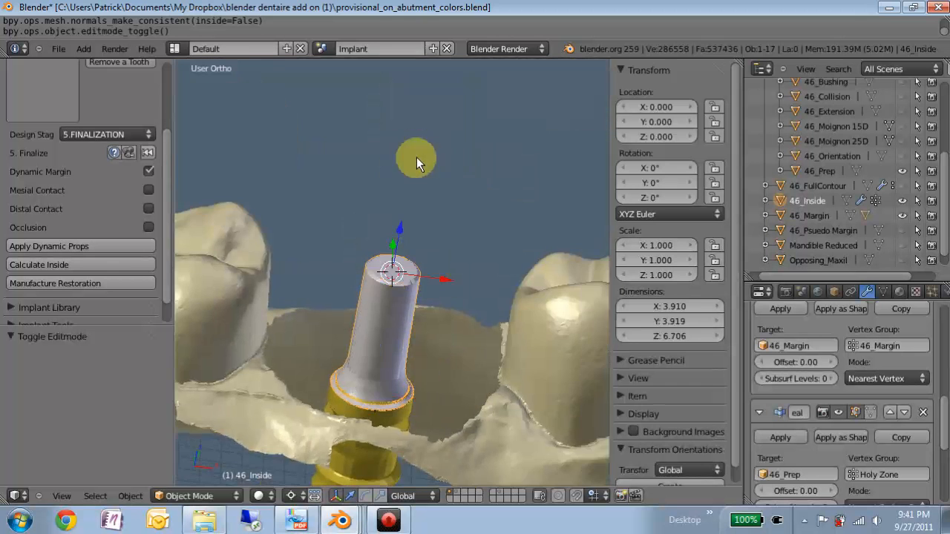
scroll(383, 280, up, 4)
middle_drag(312, 326, 364, 229)
scroll(364, 229, down, 5)
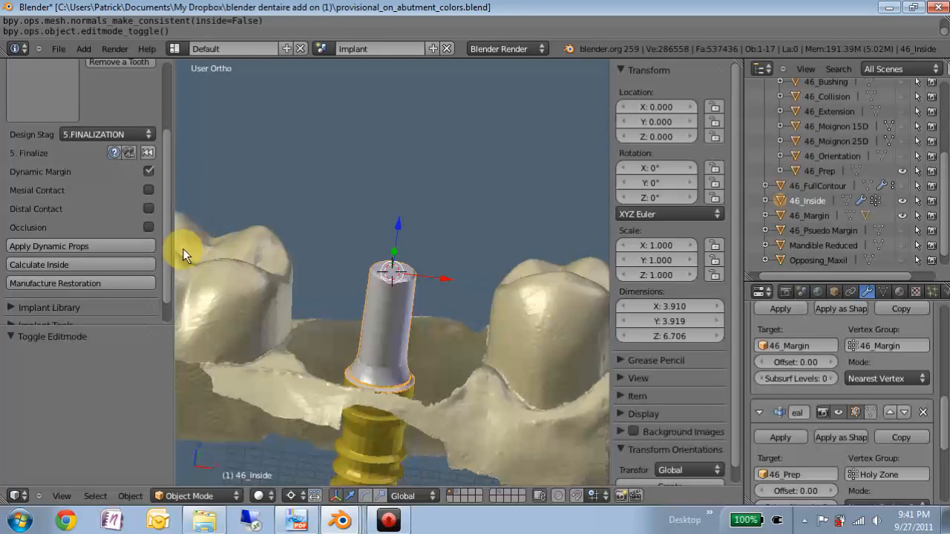
Step: Manufacture the restoration as a solid crown, isolate it in local view and inspect its hollow interior and outer contour
click(104, 283)
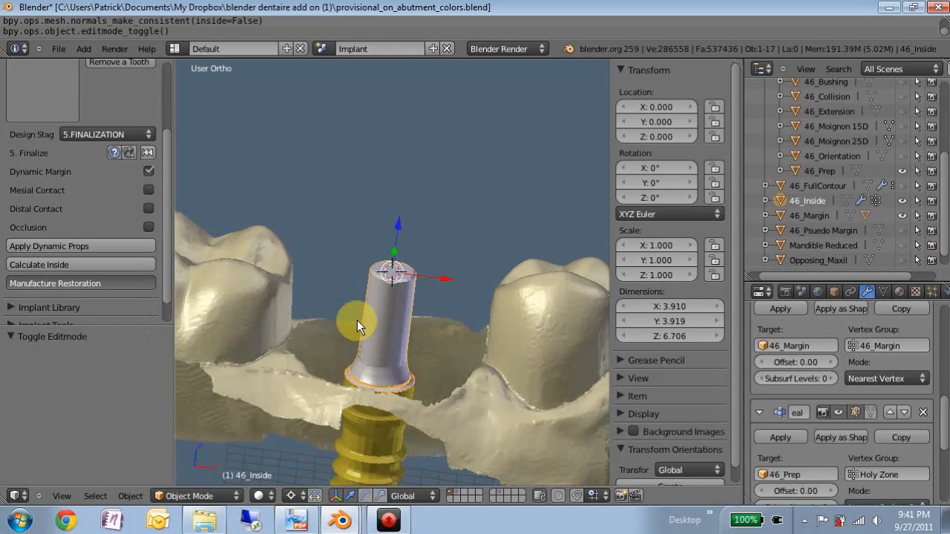
middle_drag(357, 320, 356, 187)
scroll(356, 190, up, 4)
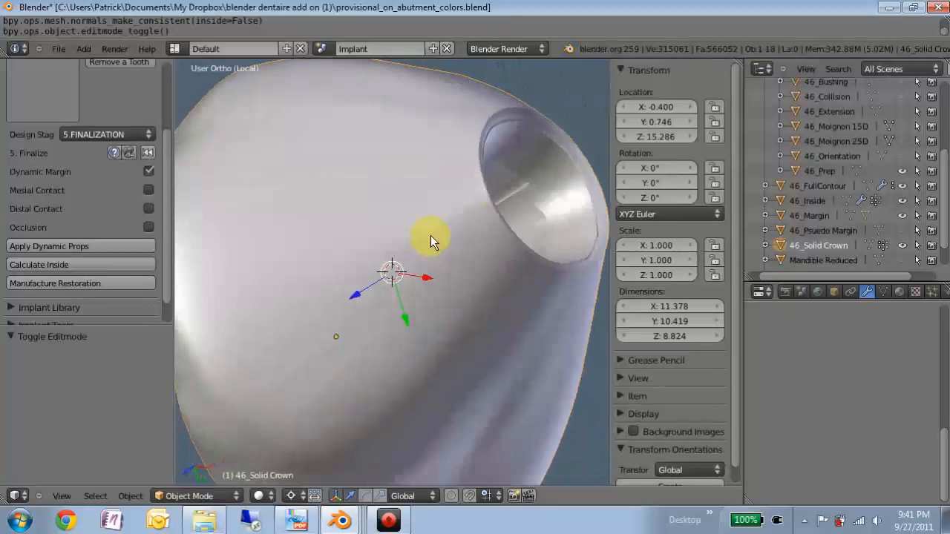
scroll(305, 310, down, 5)
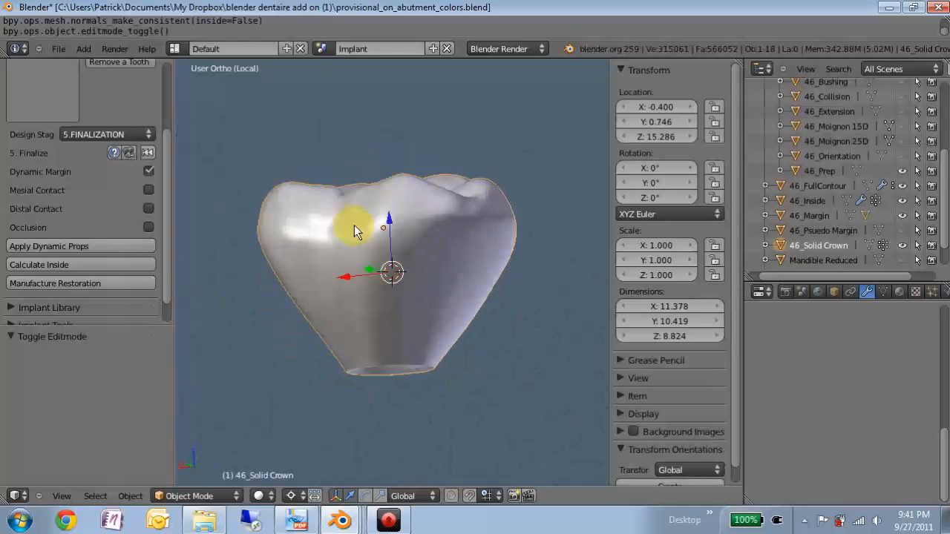